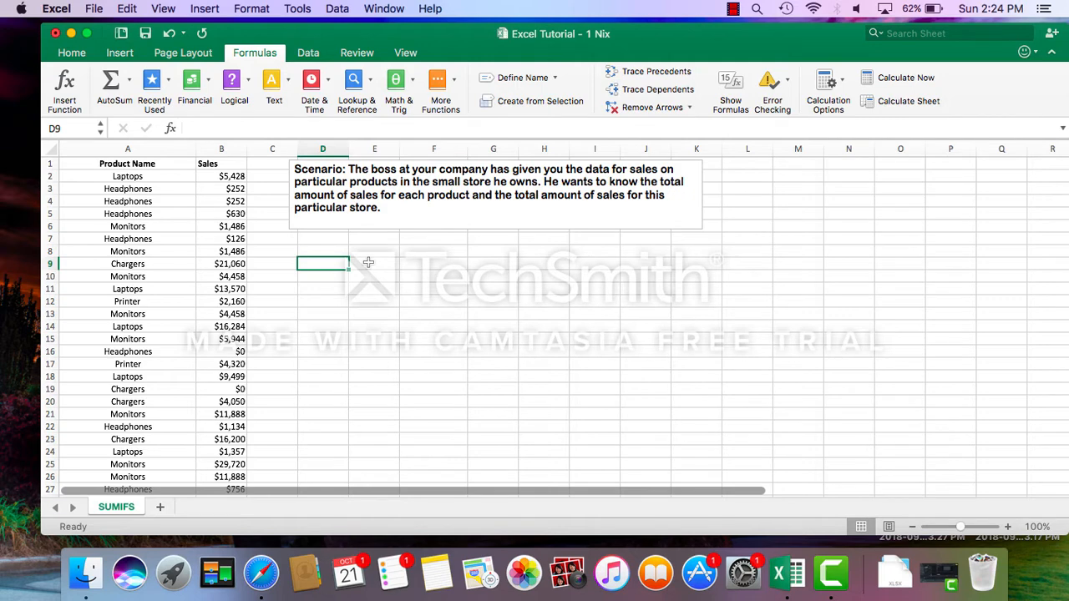
Enter the heading "Sales" in cell E9 and the heading "Sales By Product" in cell F9.
click(368, 262)
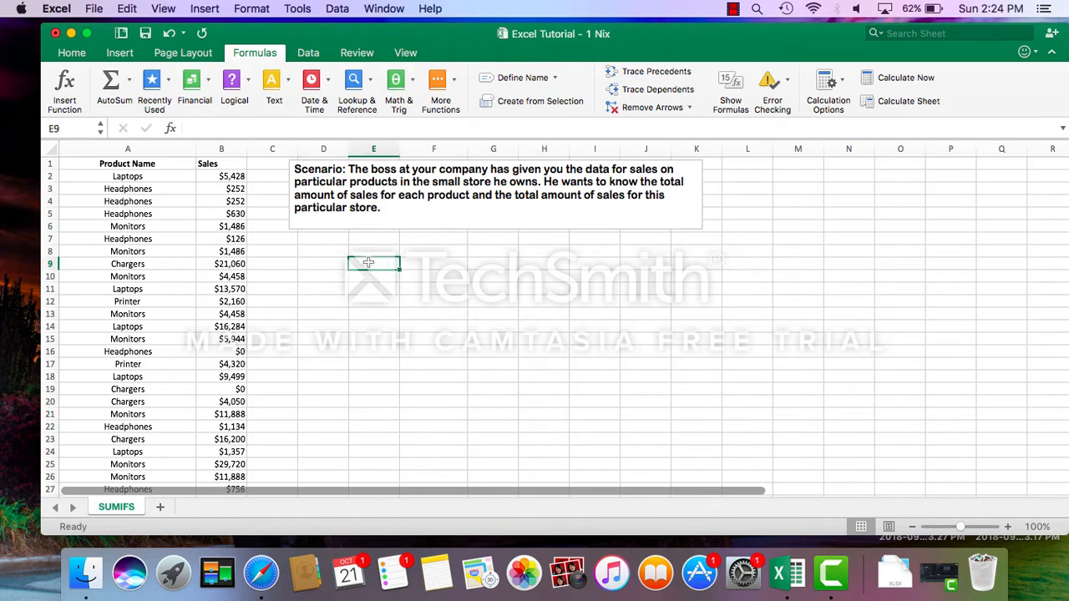
text(Sa)
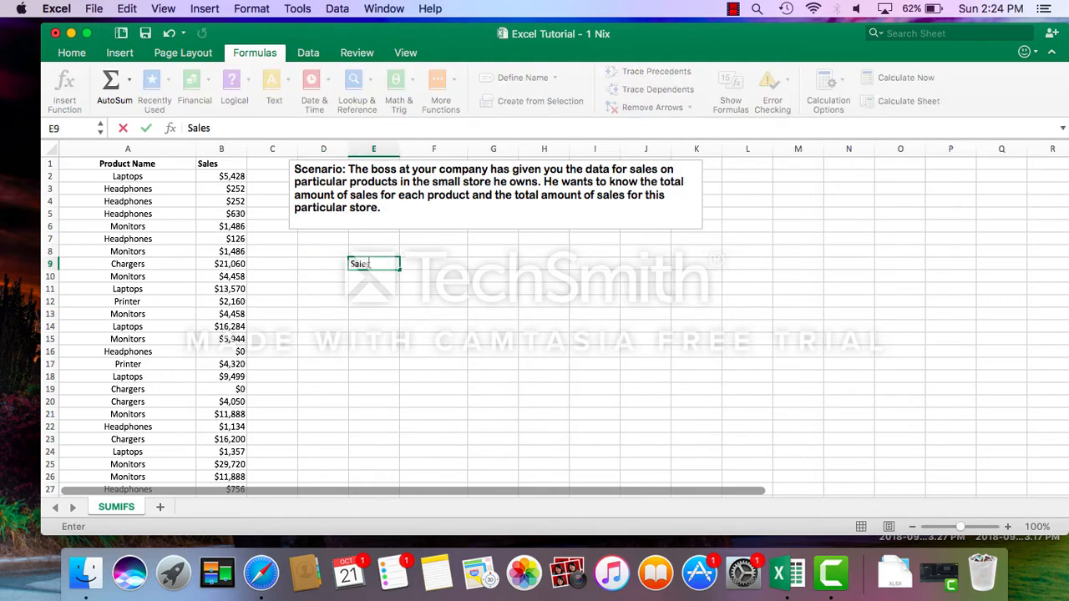
text(les)
key(Tab)
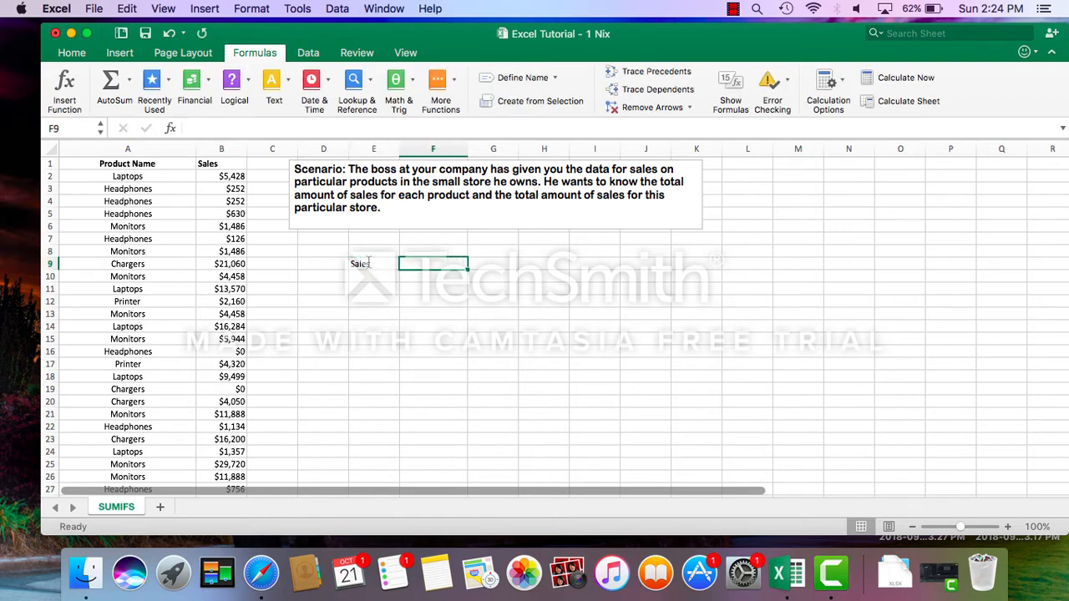
text(Sale)
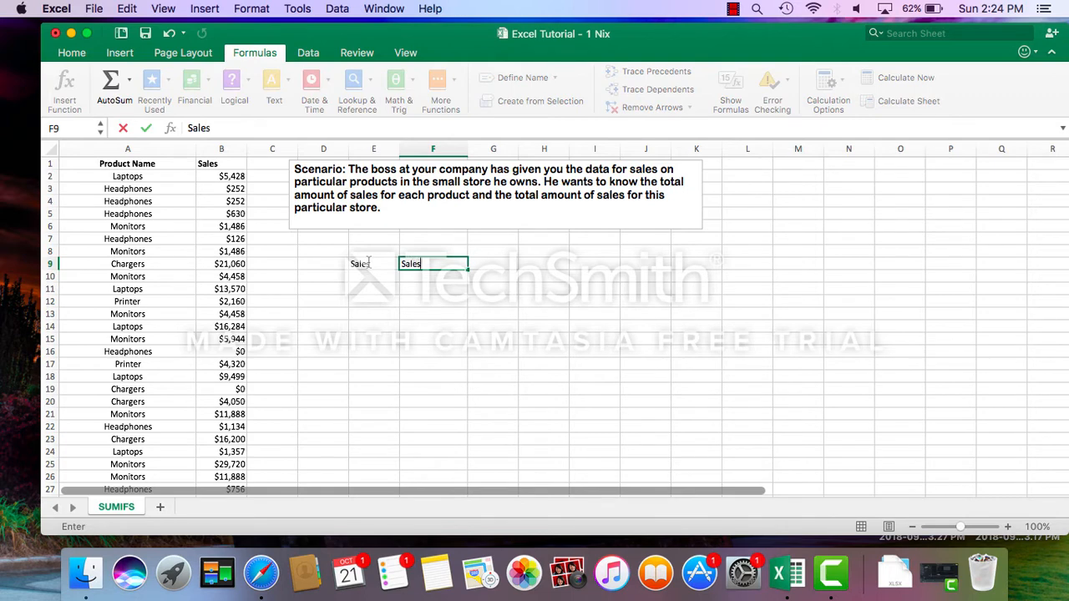
text(s By Product)
key(Left)
key(Left)
key(Left)
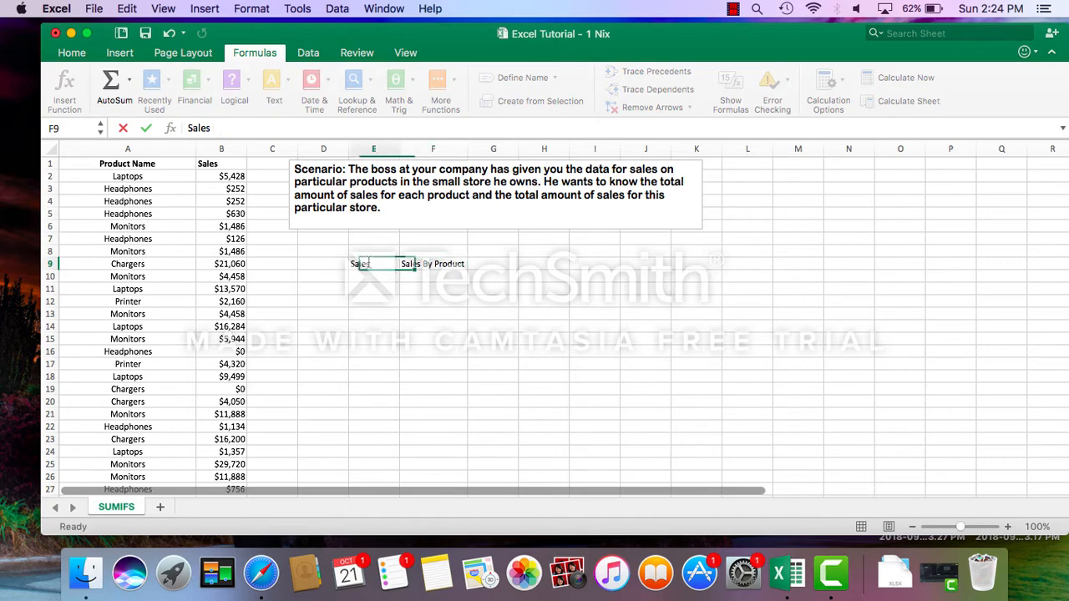
Shorten the heading in cell F9 to "Product" by removing the words before it.
click(425, 266)
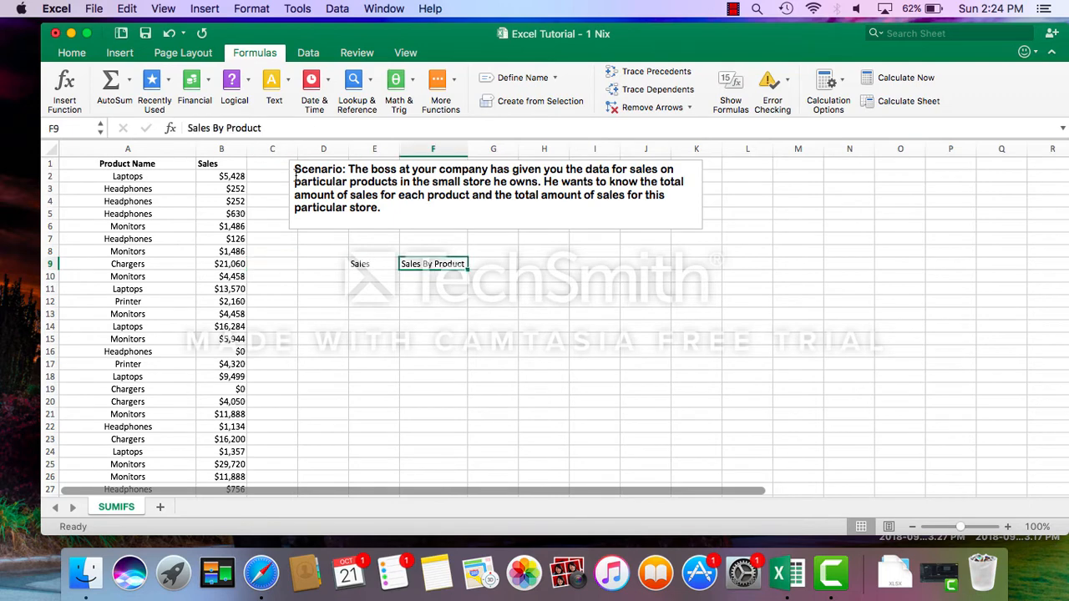
drag(227, 131, 171, 132)
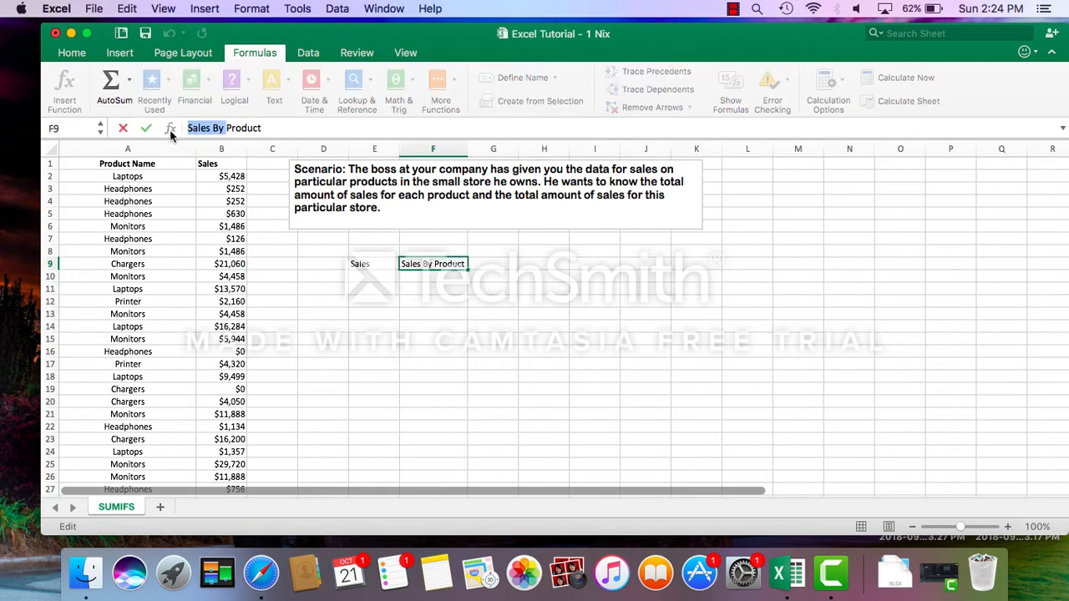
key(BackSpace)
click(364, 277)
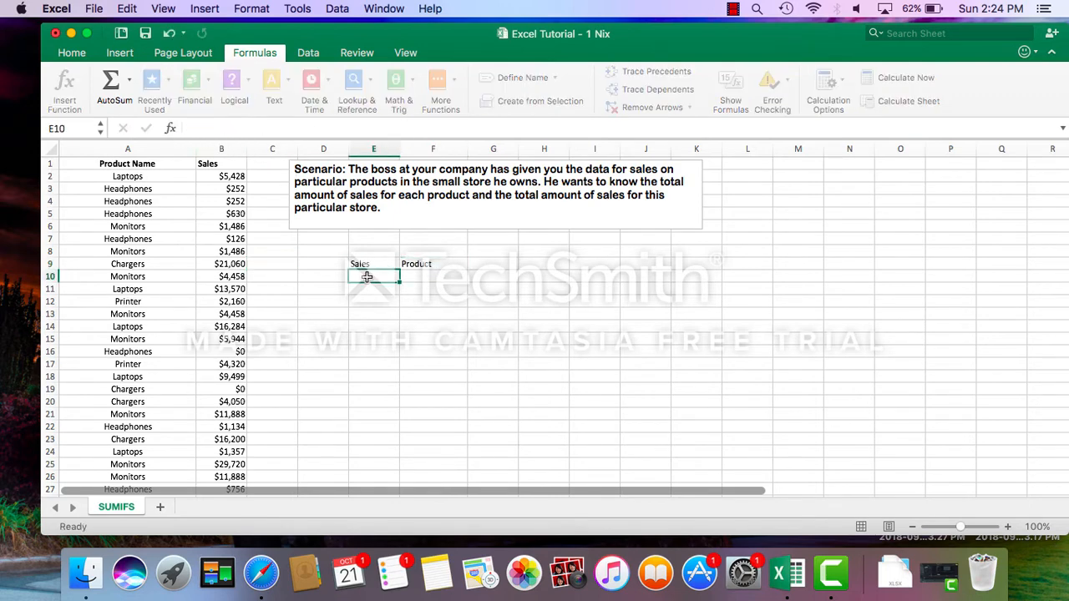
Check which distinct products occur in the Product Name column using a temporary filter, and turn the filter off again.
click(410, 280)
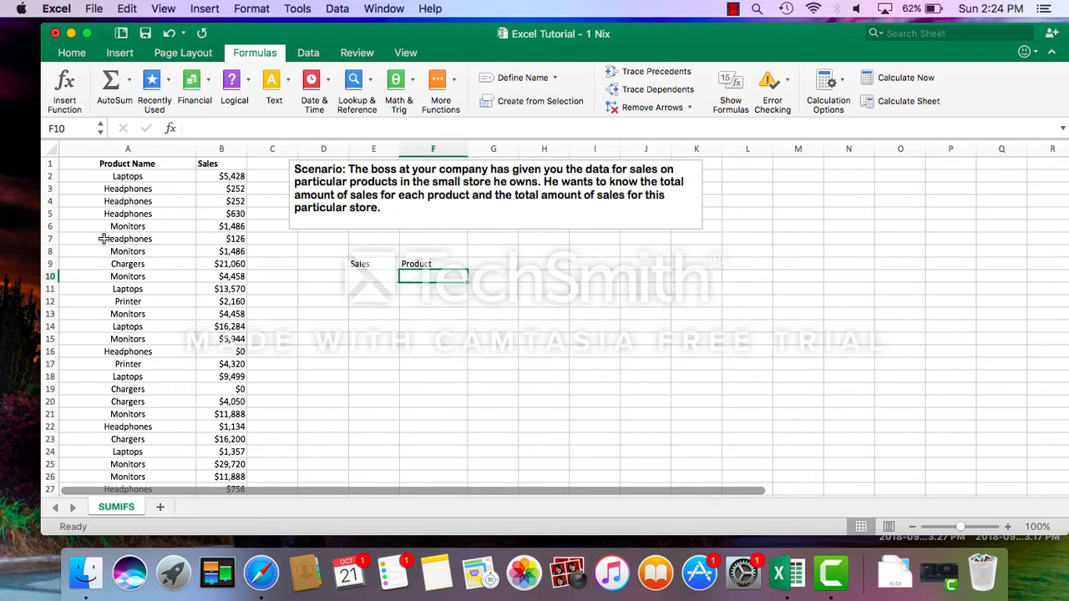
click(156, 167)
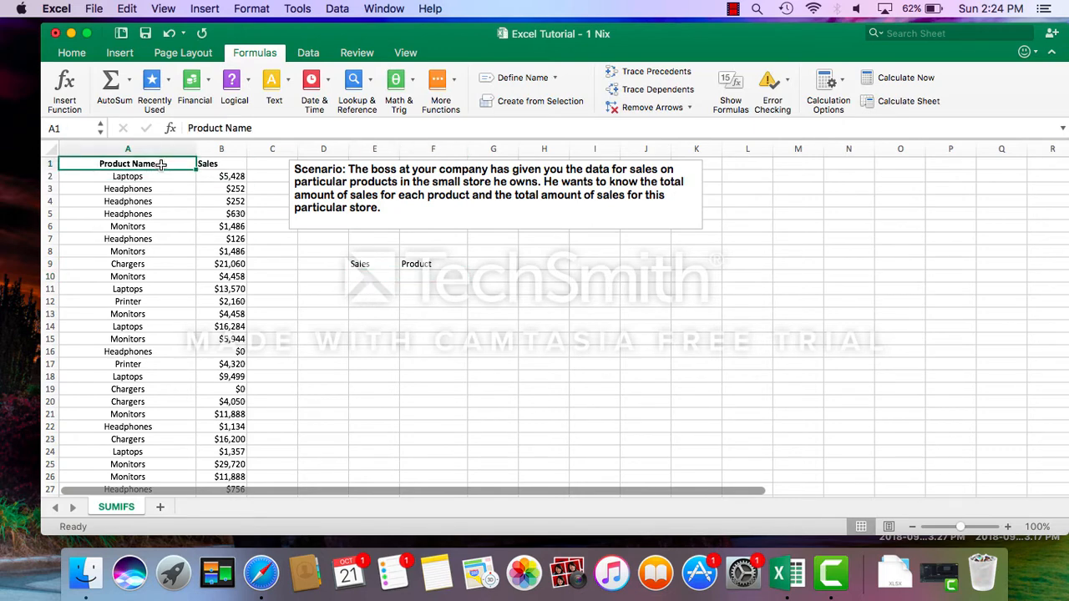
click(72, 53)
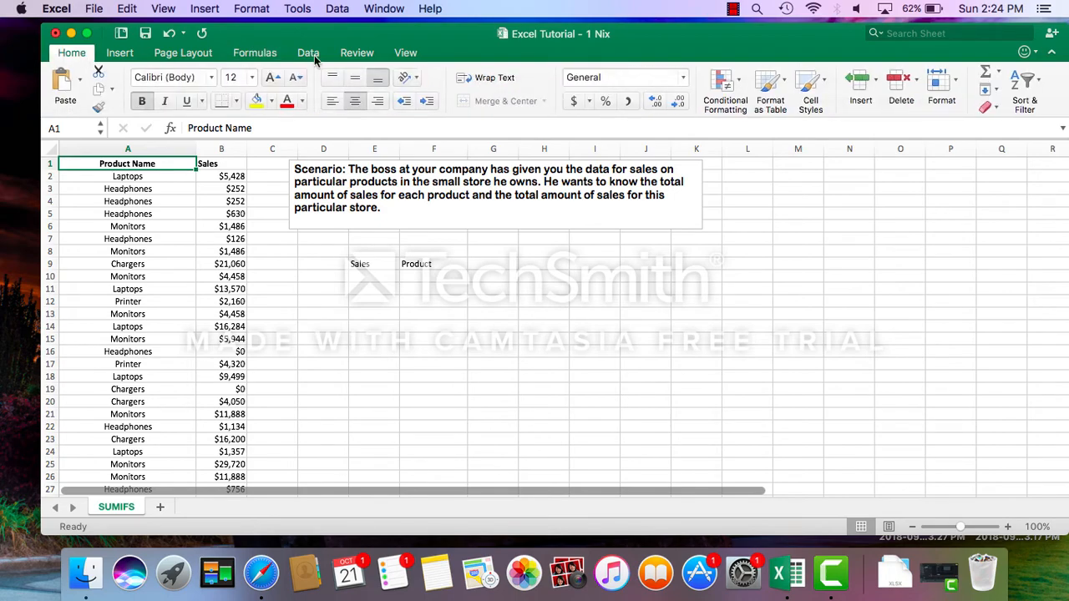
scroll(164, 302, down, 7)
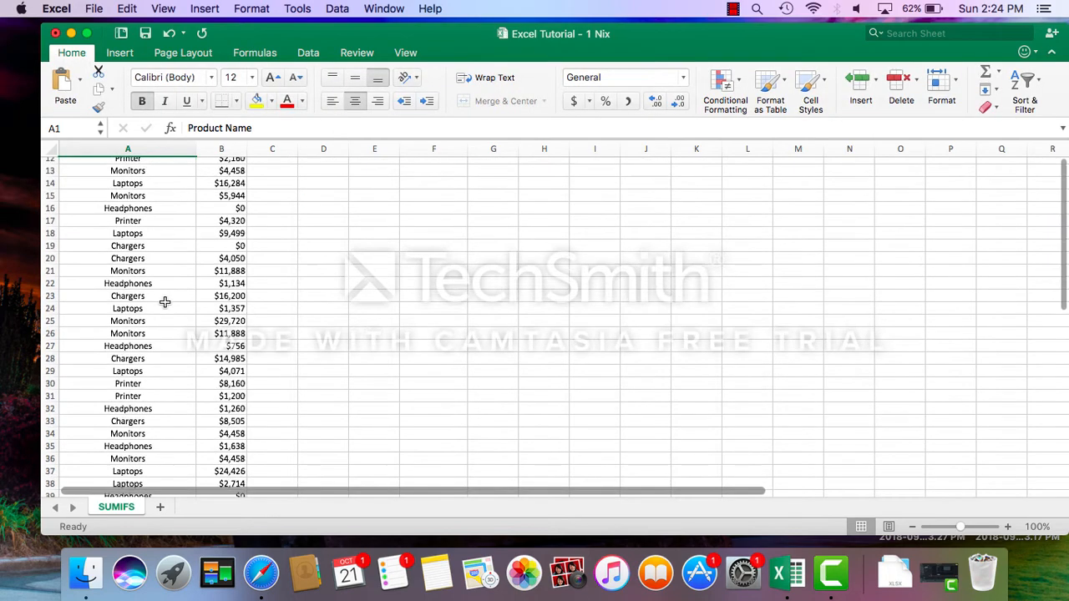
scroll(165, 301, up, 7)
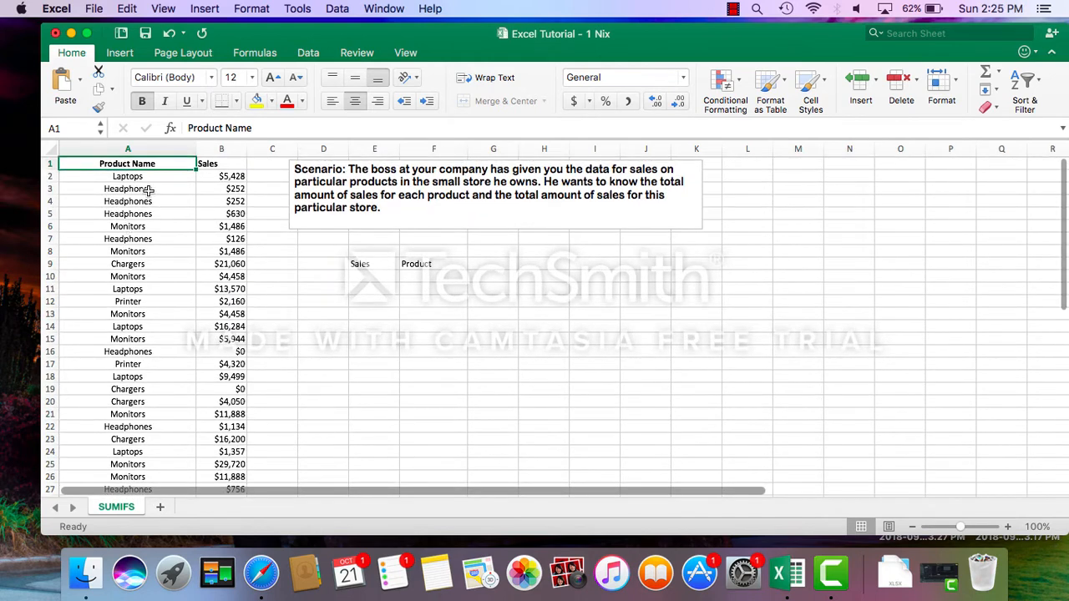
click(418, 276)
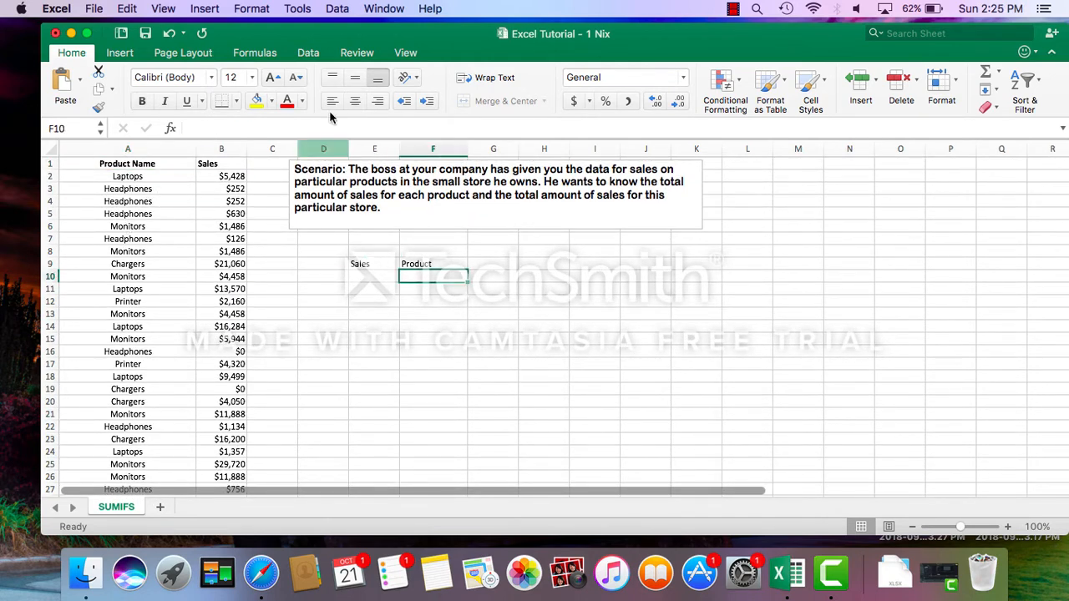
click(309, 54)
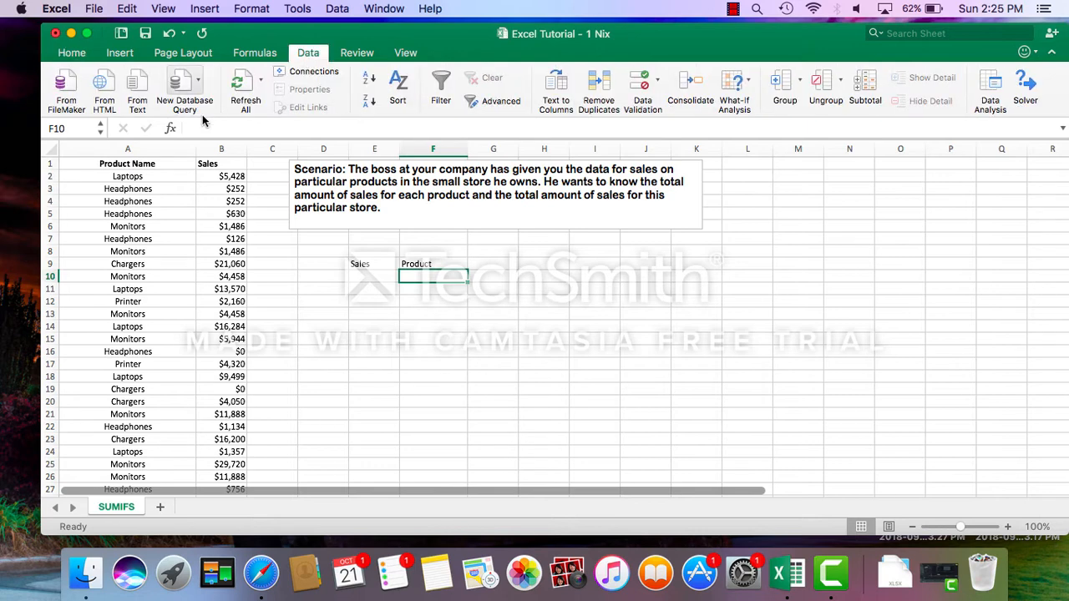
click(130, 164)
click(441, 87)
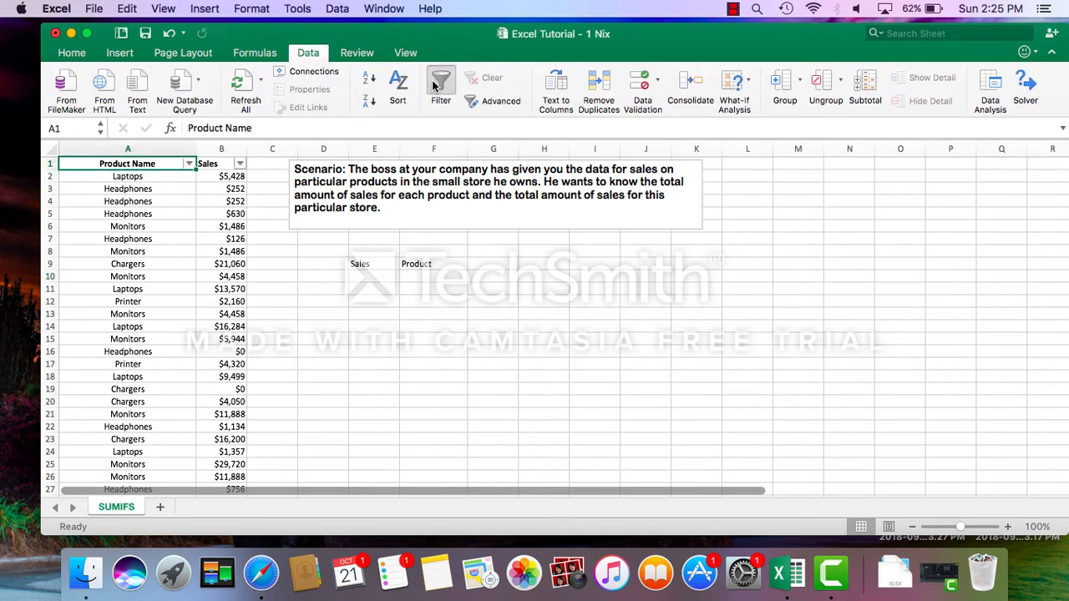
click(190, 164)
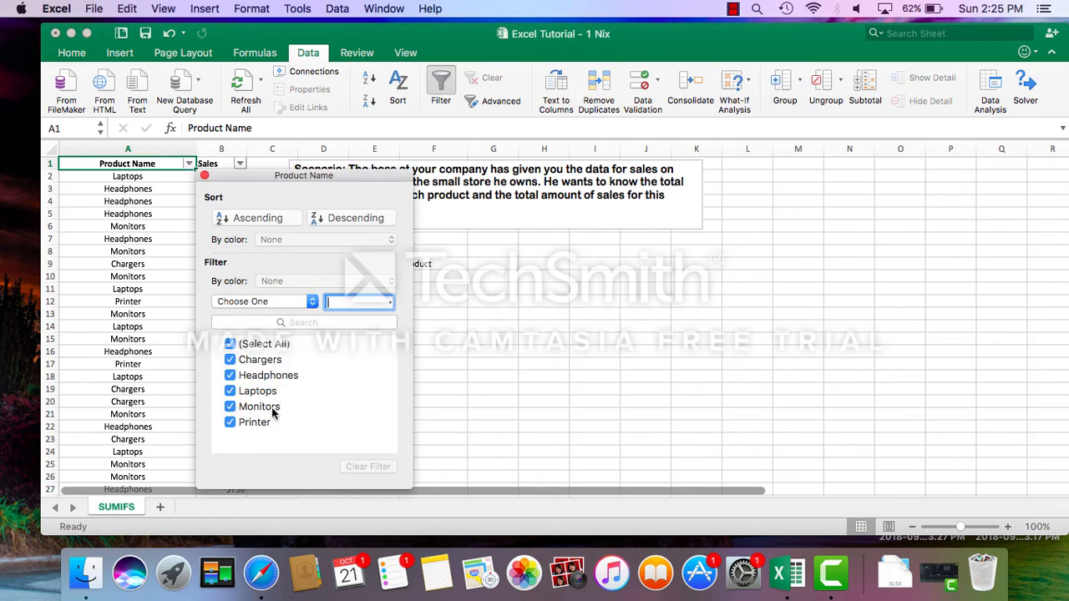
click(204, 177)
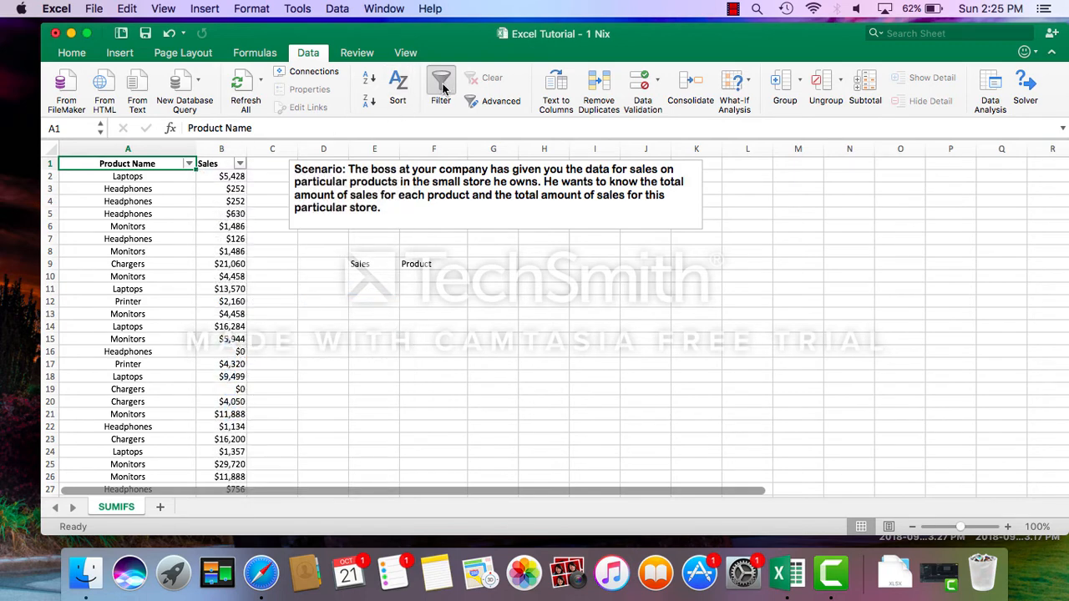
click(442, 86)
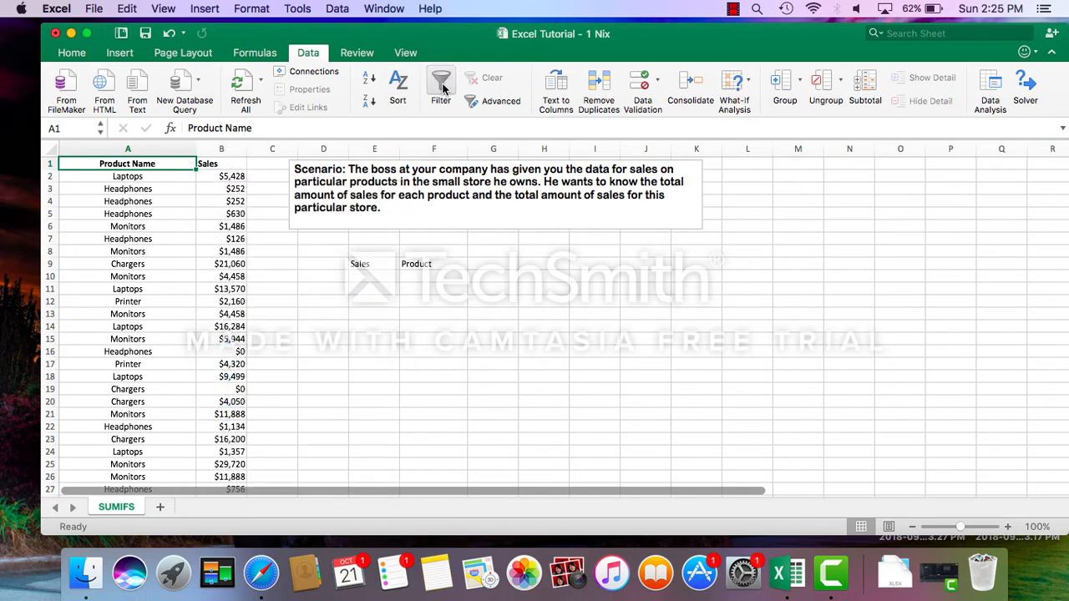
List Laptops, Printer, Headphones, Chargers and Monitors in cells F10 to F14 under the Product heading.
click(424, 277)
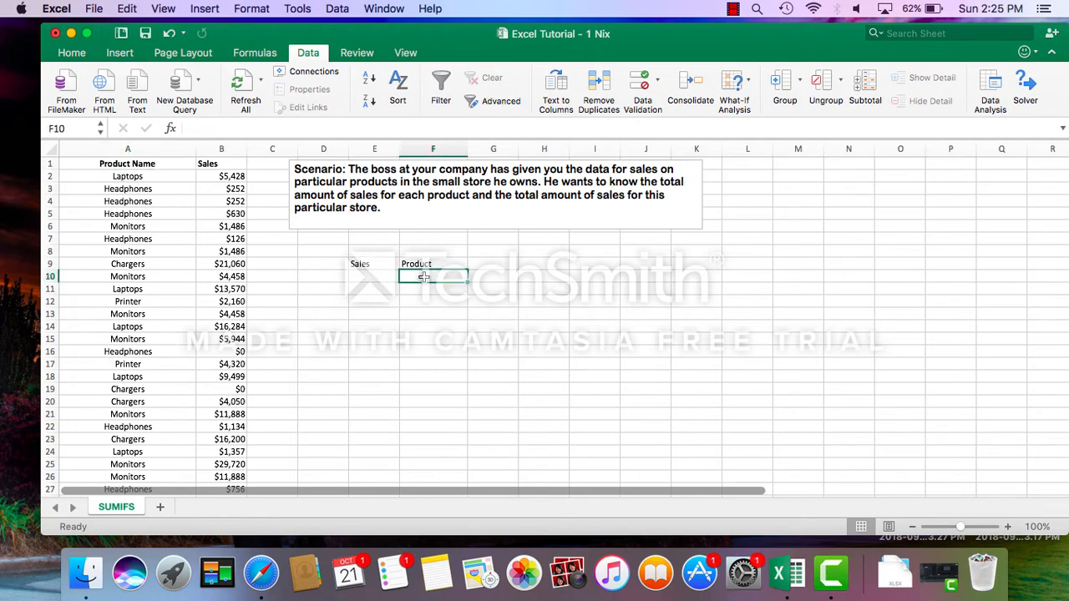
text(Lapto)
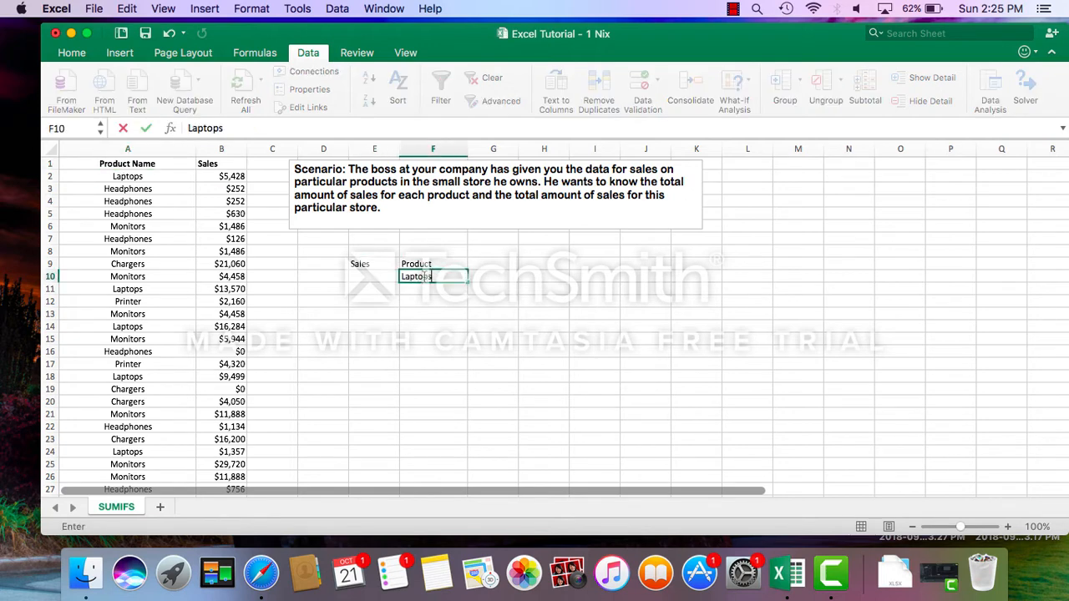
text(ps)
key(Return)
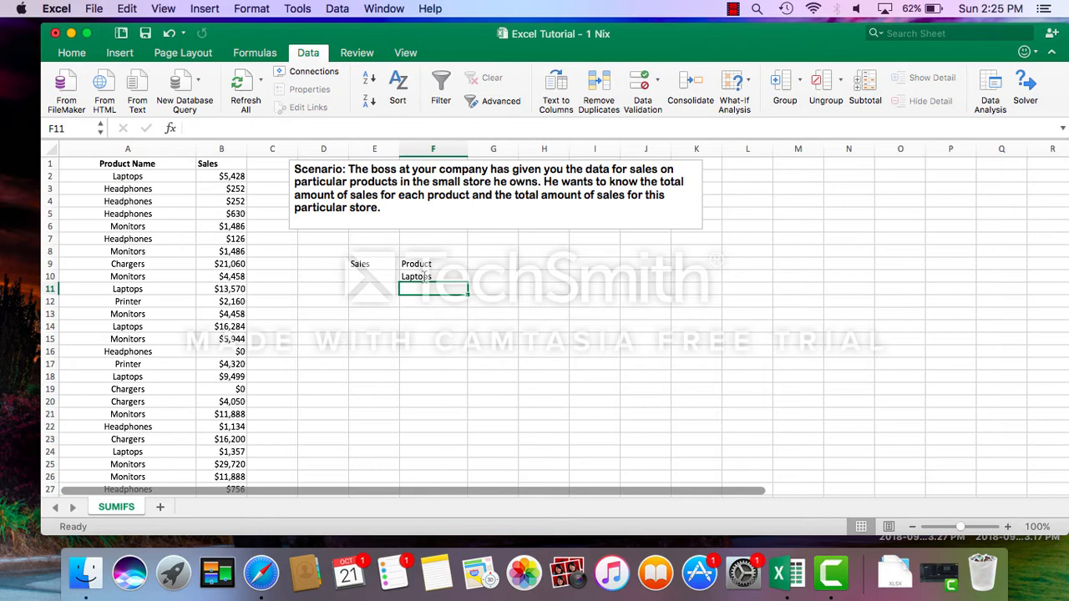
text(Printe)
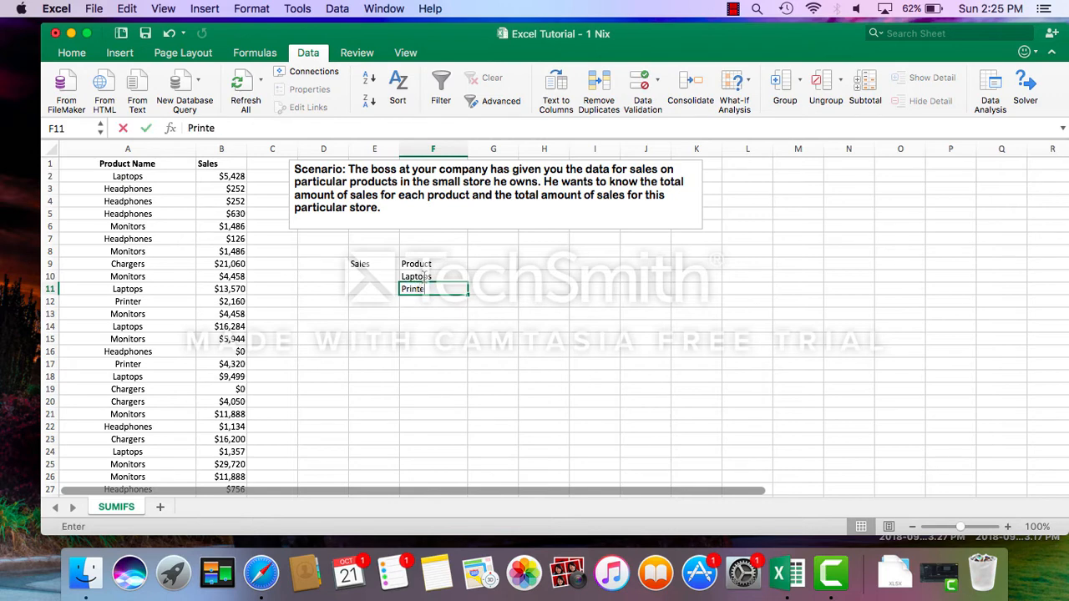
text(r)
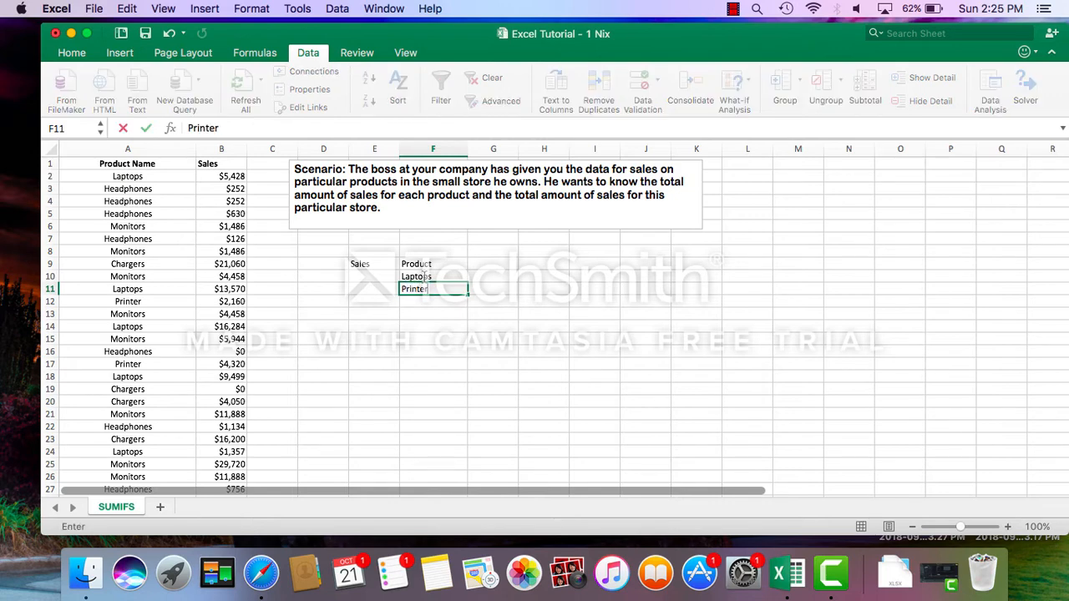
key(Return)
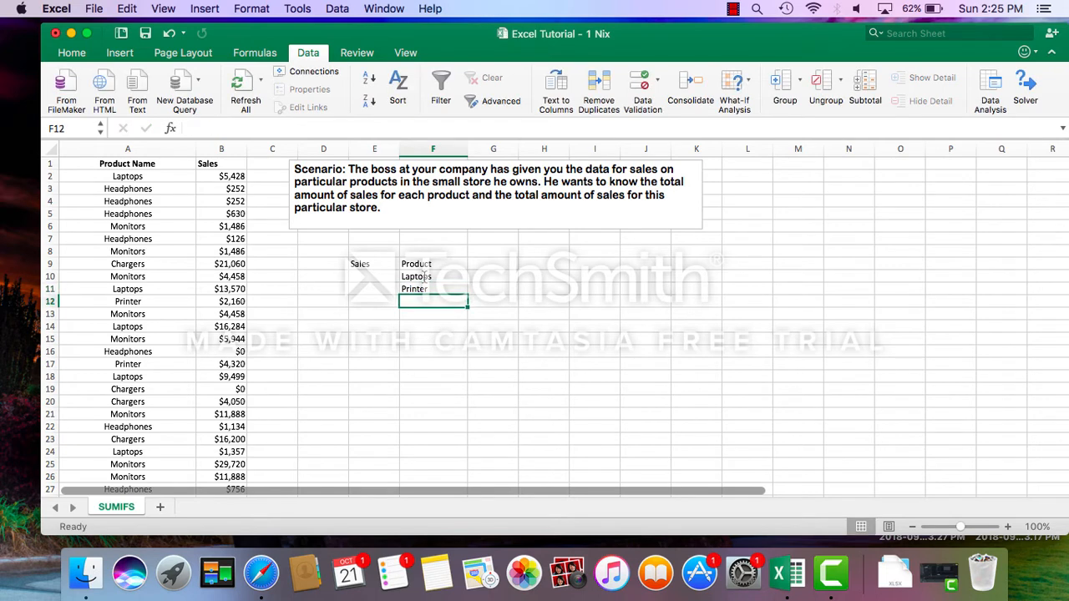
text(Headphones)
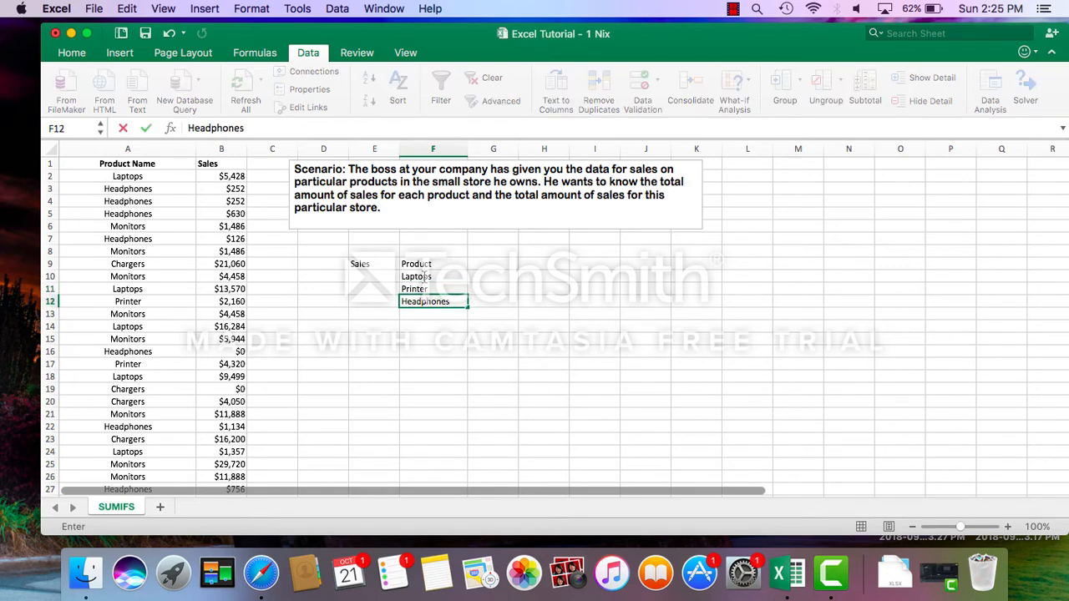
key(Return)
text(Chargers)
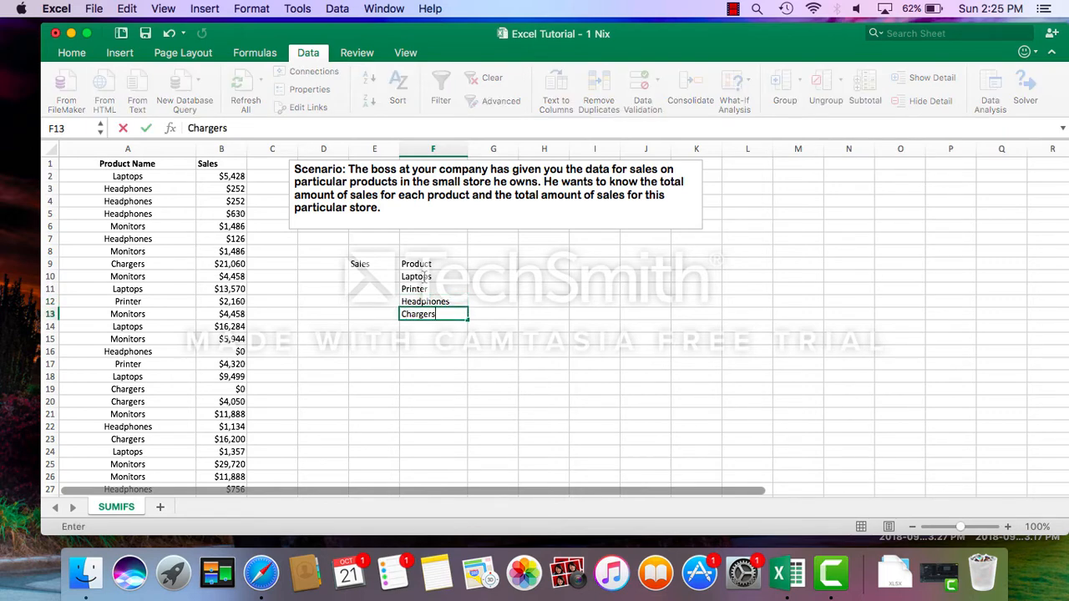
key(Return)
text(Monitor)
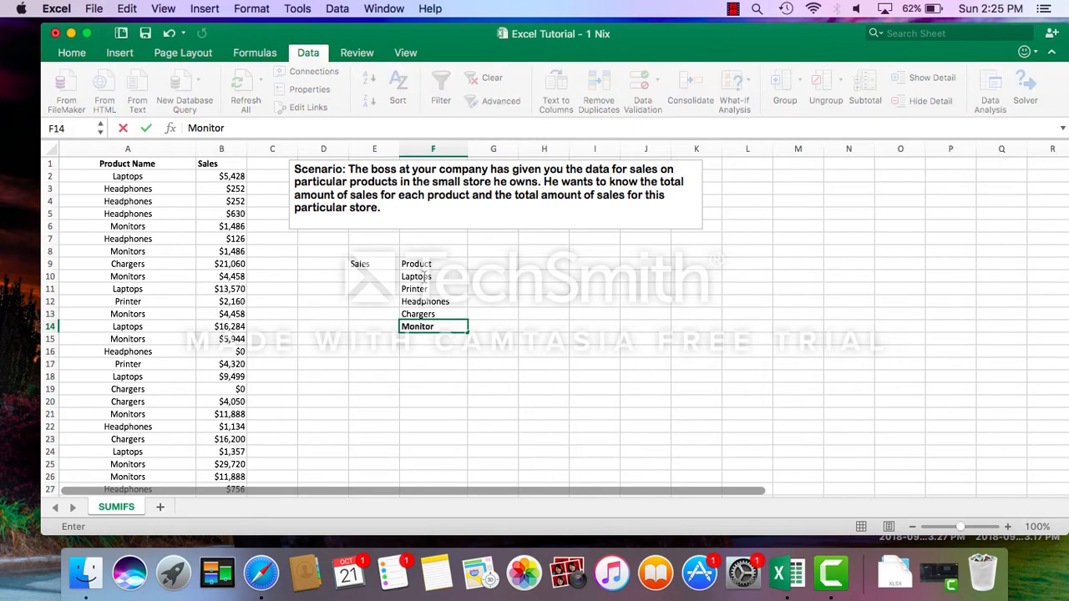
text(s)
click(372, 278)
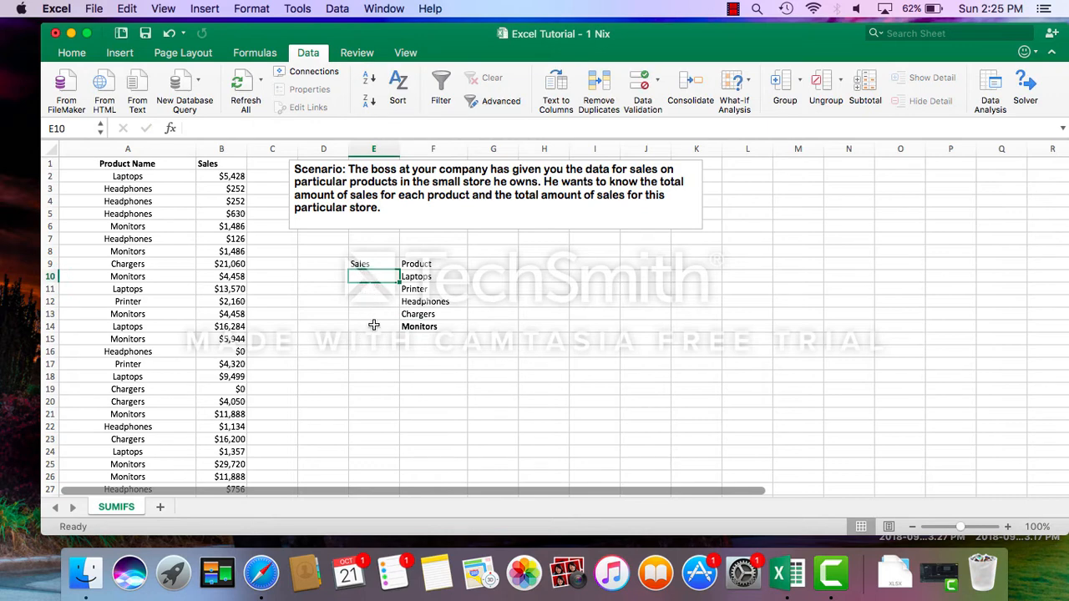
Remove the bold formatting from Monitors in cell F14 and enter "Total" beneath it in F15.
click(416, 333)
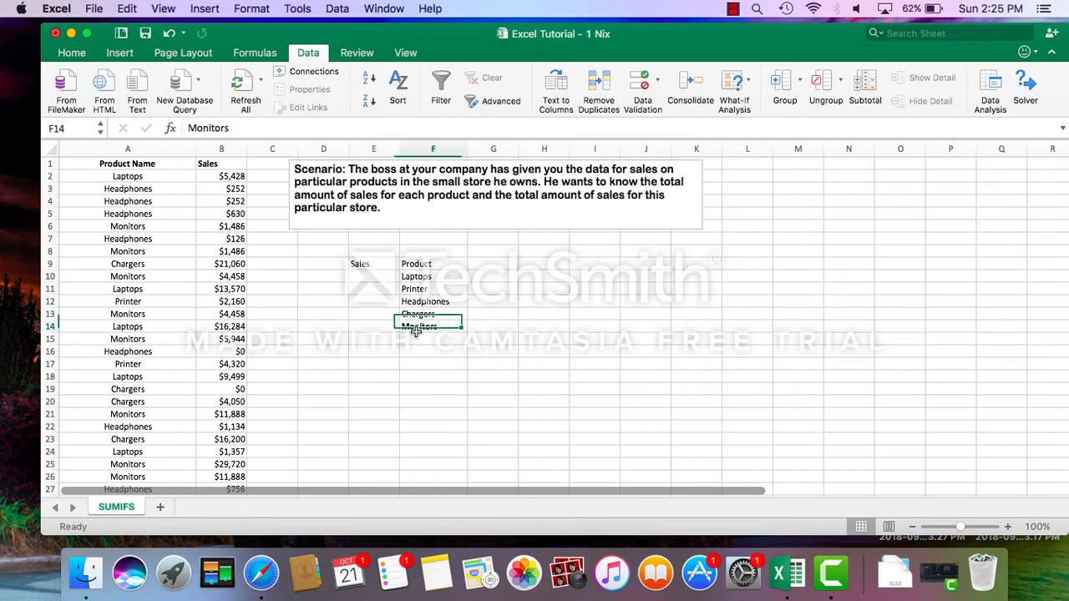
click(72, 53)
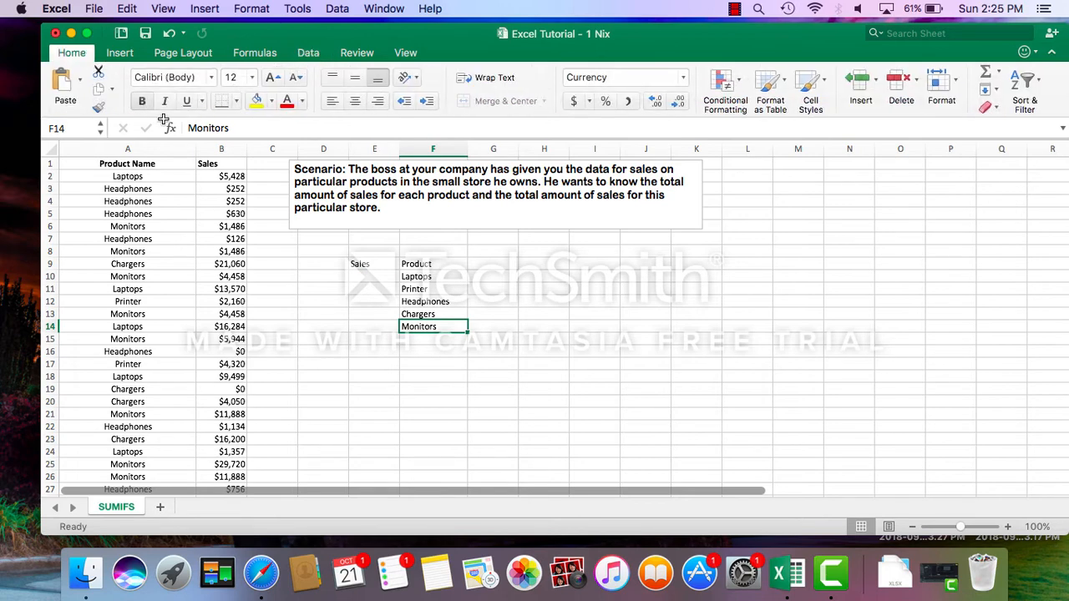
click(364, 336)
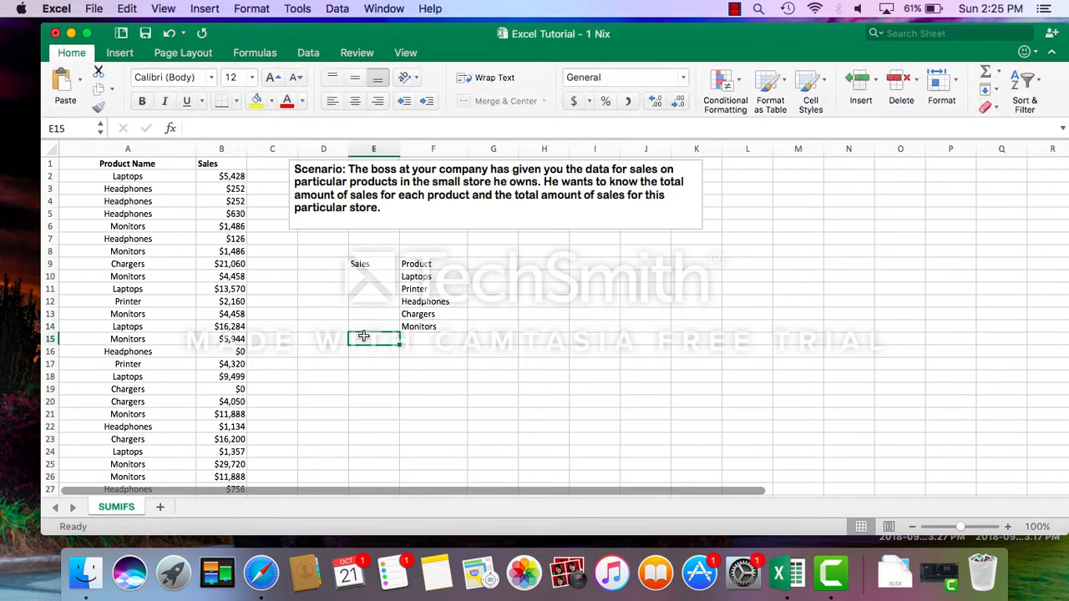
click(415, 341)
text(Total)
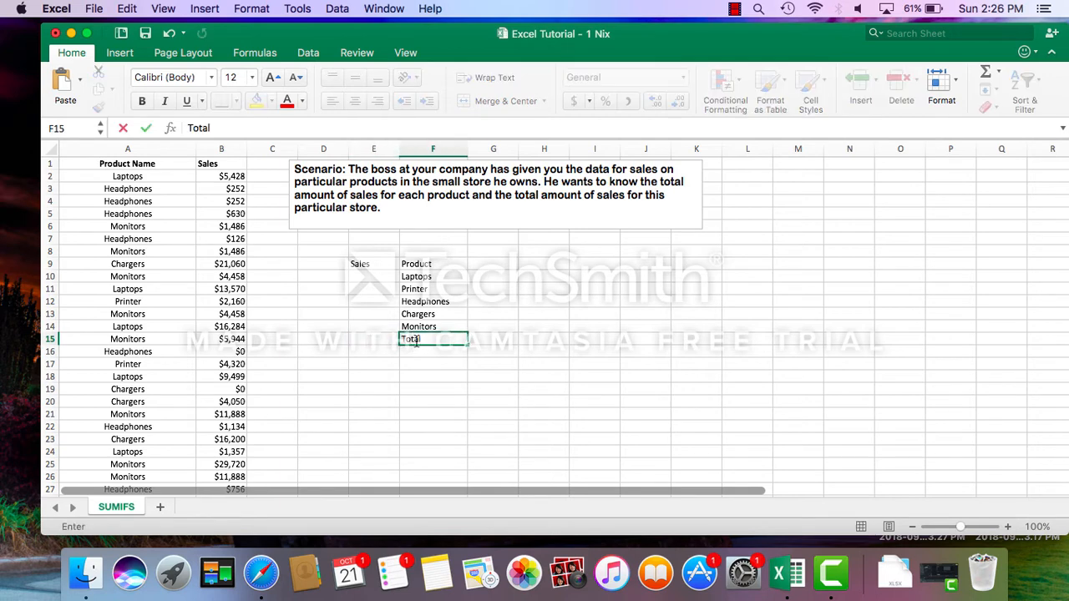
click(361, 340)
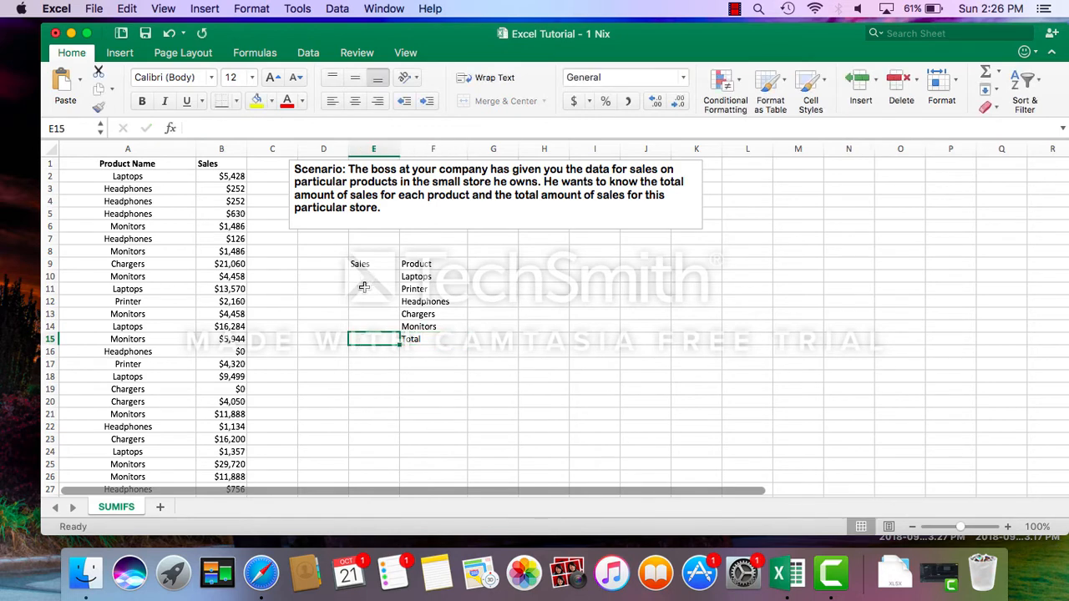
Start a new defined name for the Product Name column and call it SalesDataProductName.
click(135, 165)
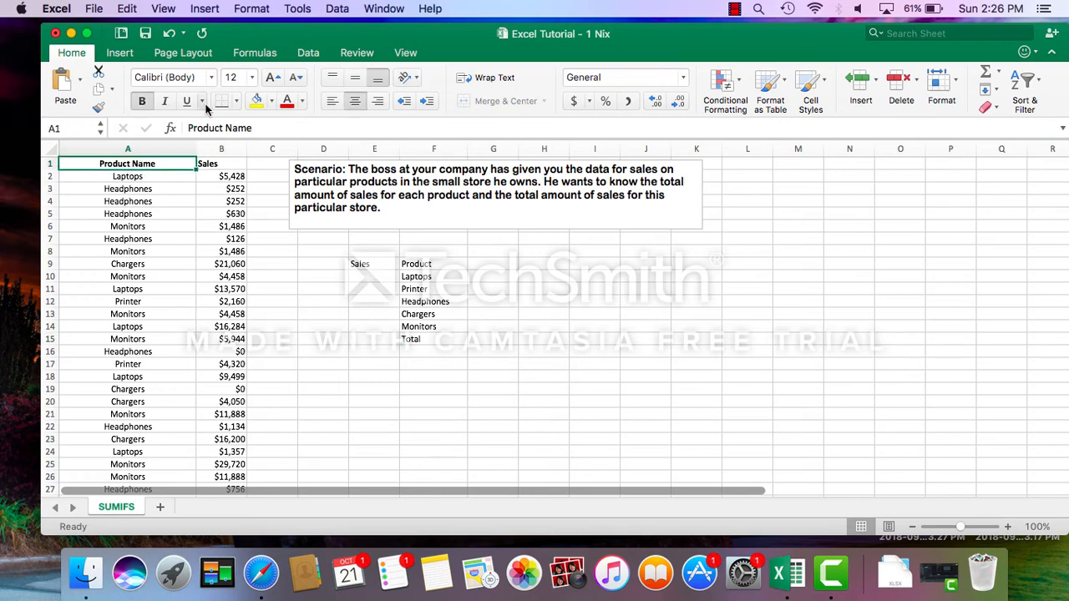
click(253, 53)
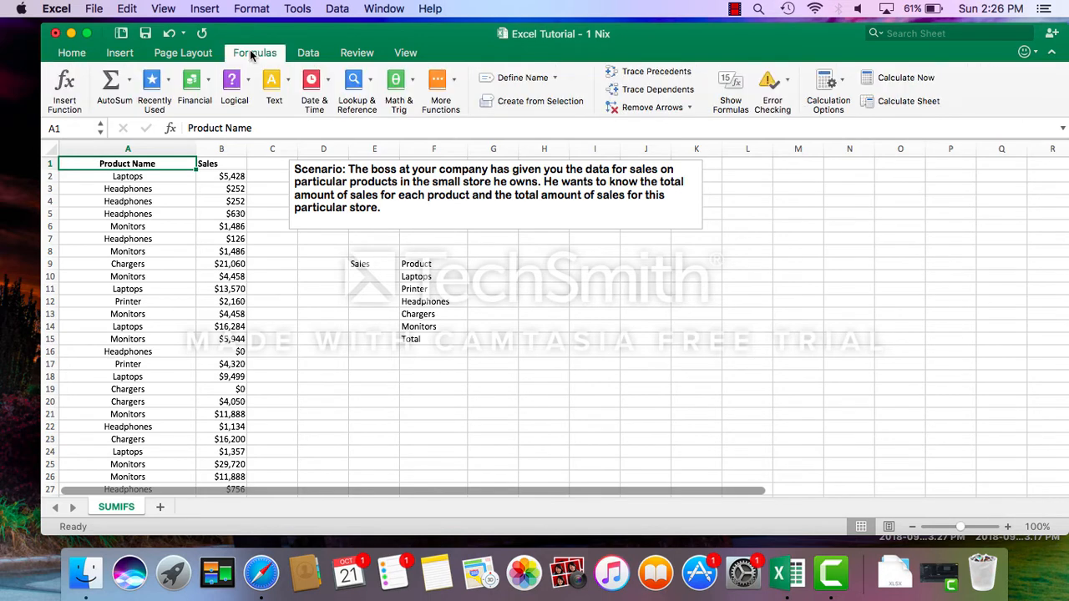
click(526, 78)
click(556, 101)
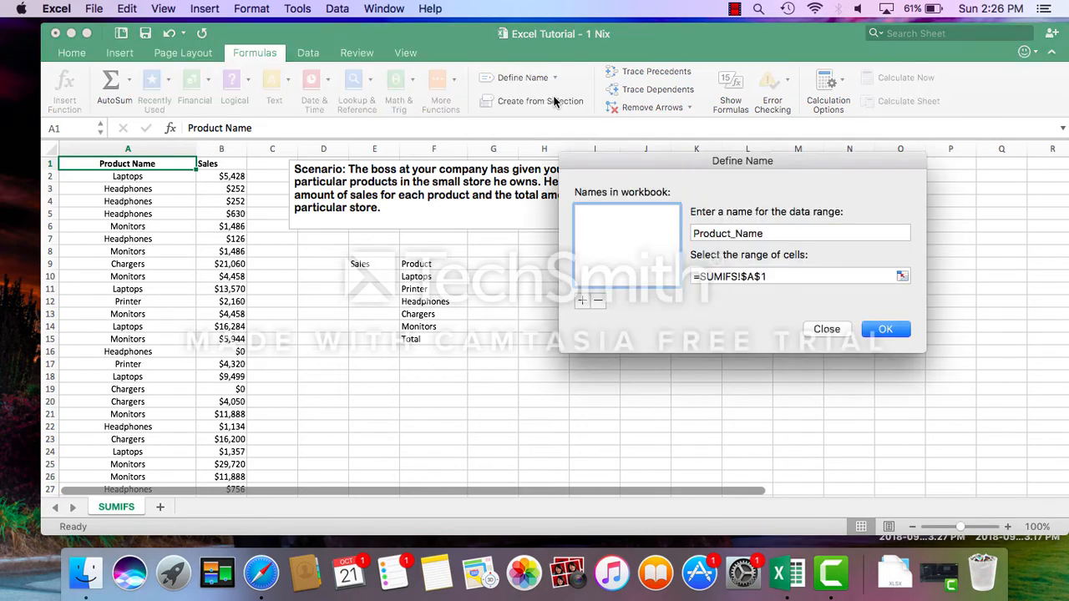
double_click(773, 233)
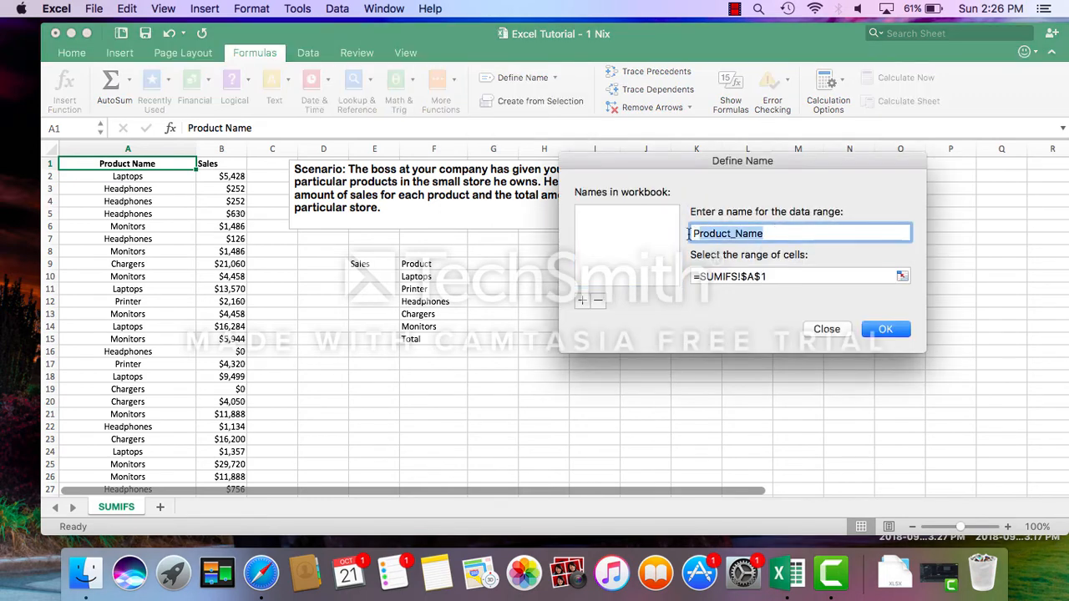
key(BackSpace)
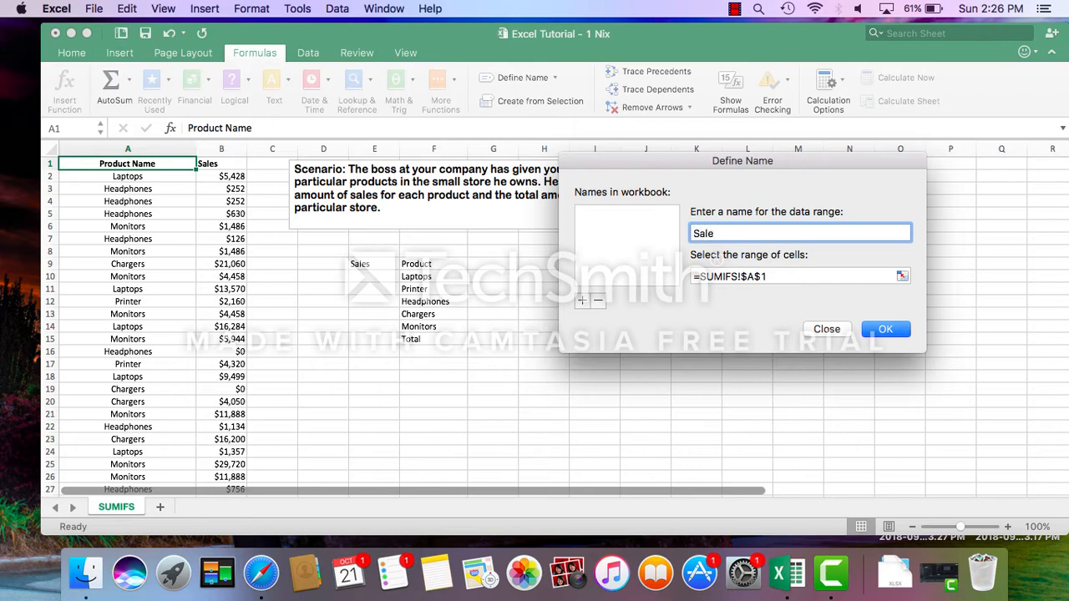
text(SalesDataProductName)
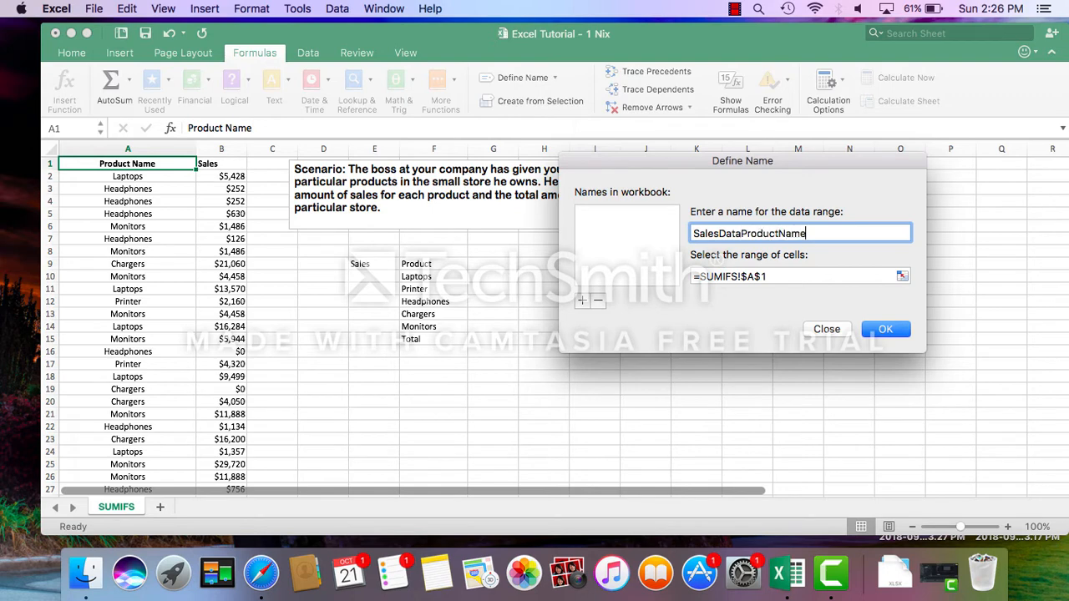
Make SalesDataProductName refer to cells A2 to A40 of the SUMIFS sheet and save the name.
click(902, 275)
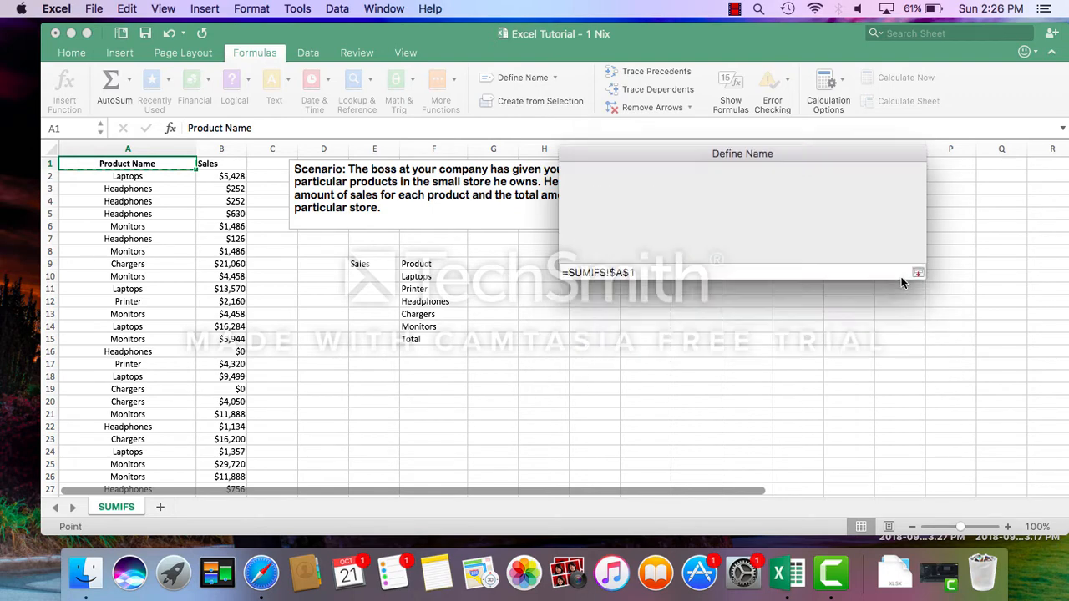
click(117, 176)
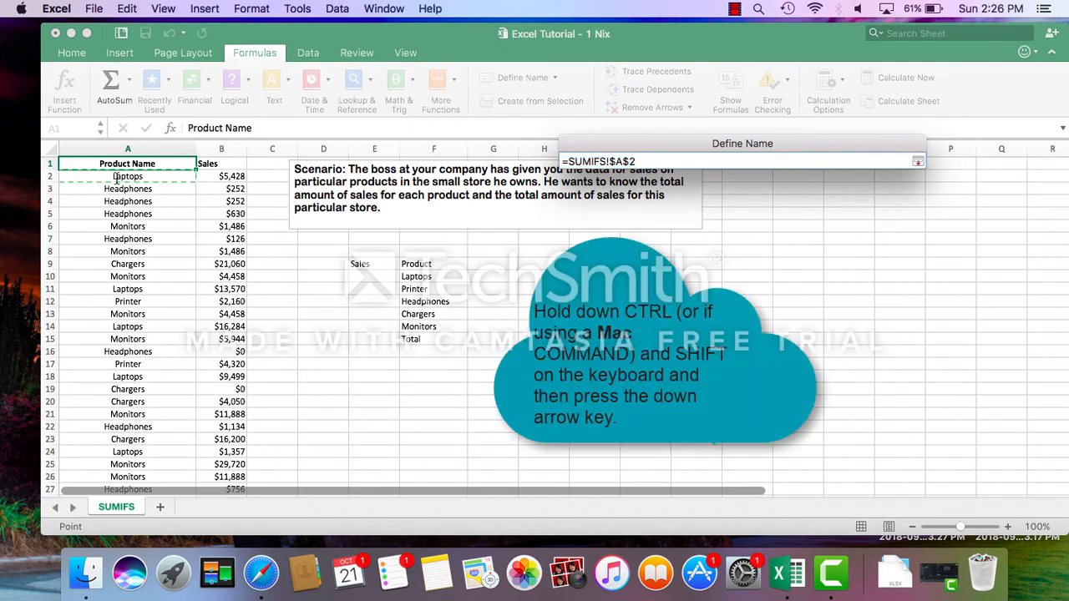
key(super+shift+Down)
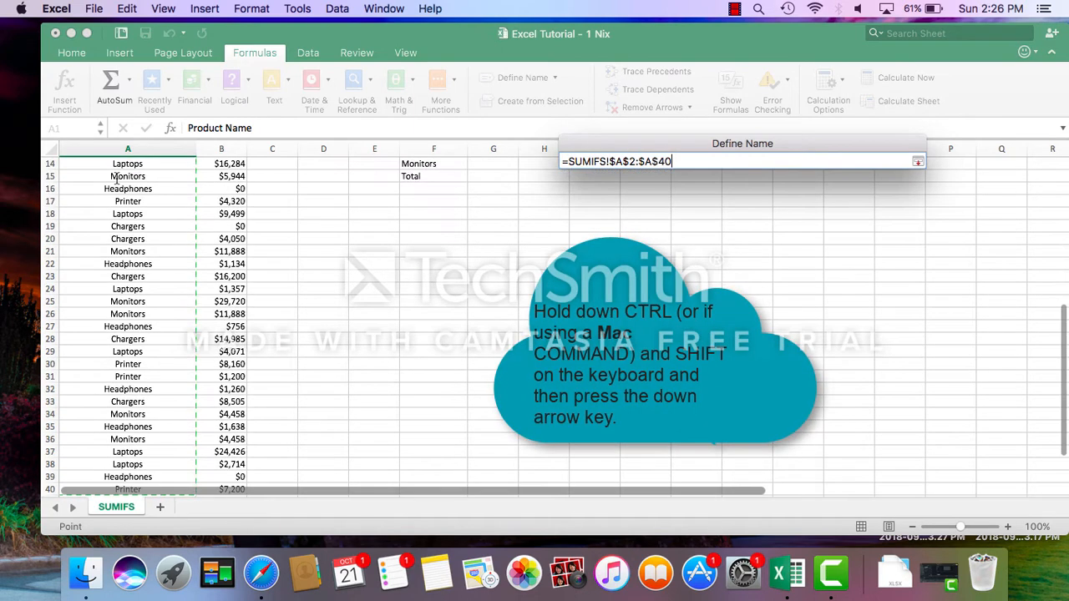
key(Return)
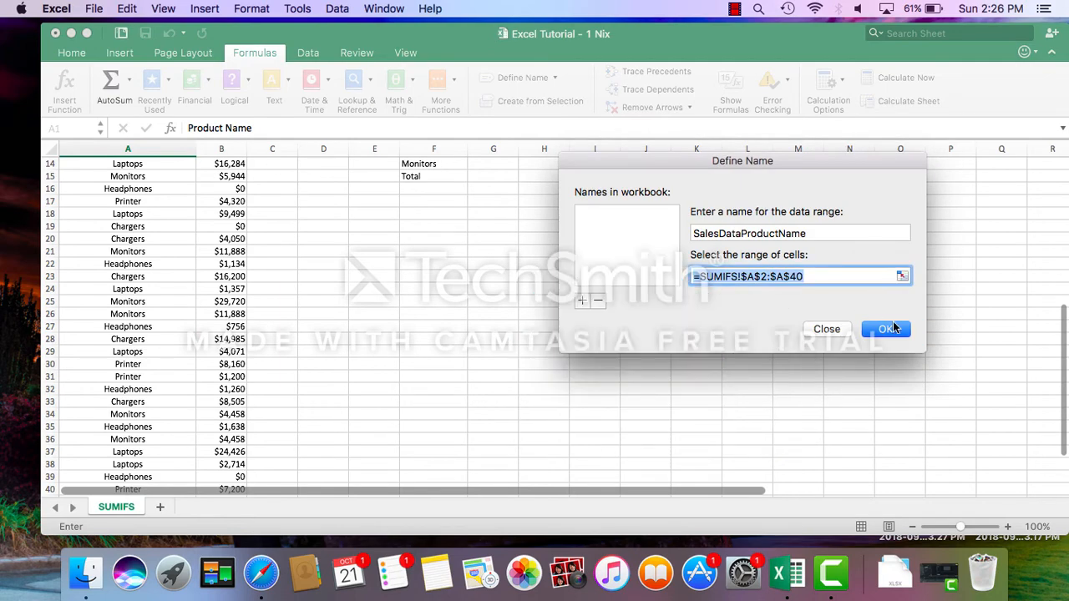
click(887, 329)
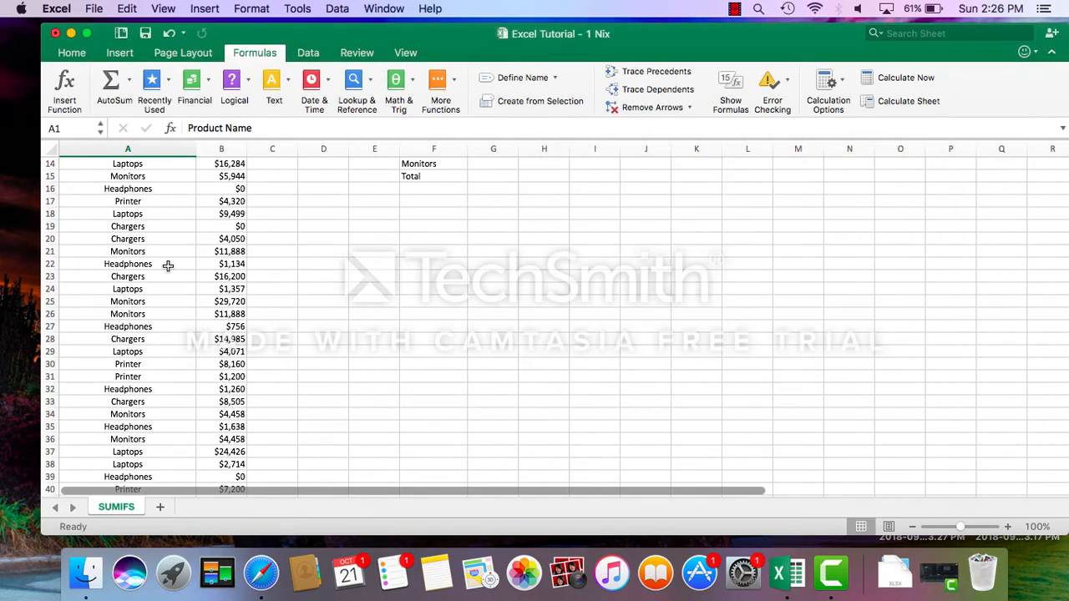
Start another defined name for the Sales column and call it SalesData.
scroll(167, 266, up, 3)
scroll(167, 266, up, 2)
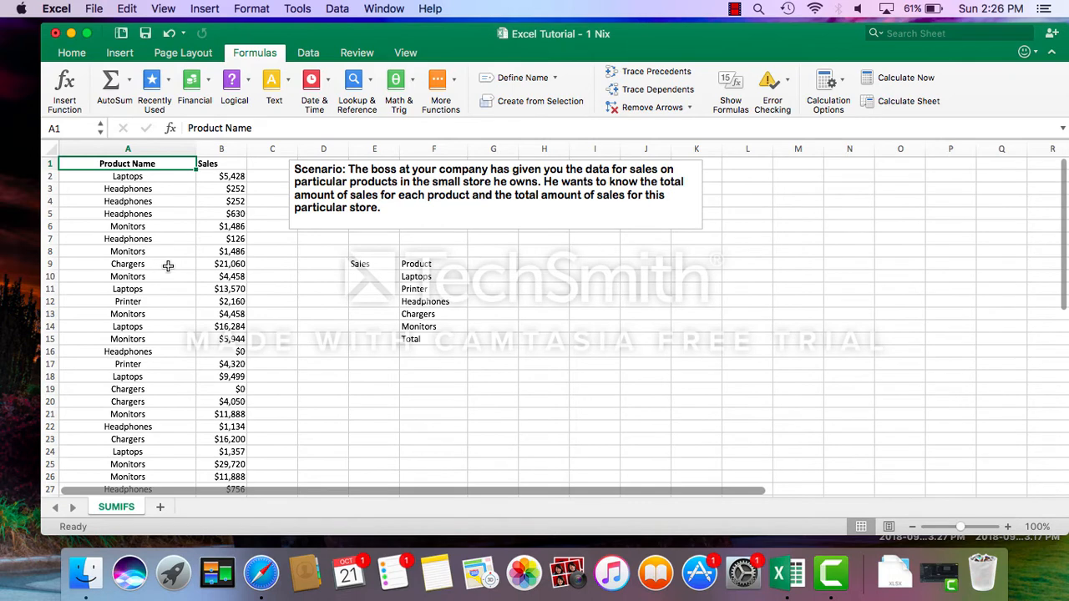
click(223, 164)
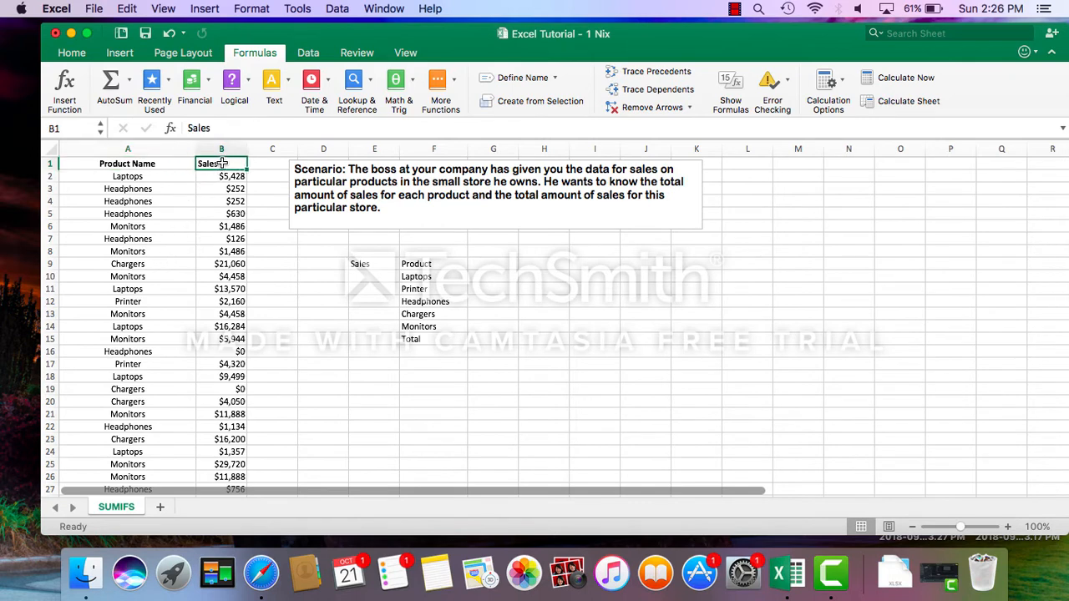
click(556, 78)
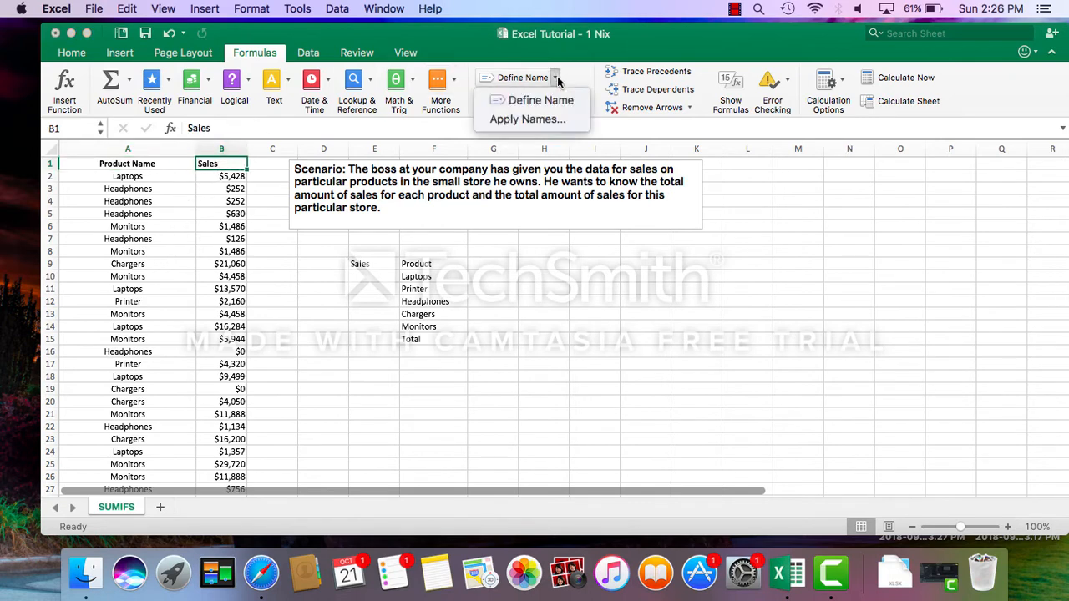
click(551, 103)
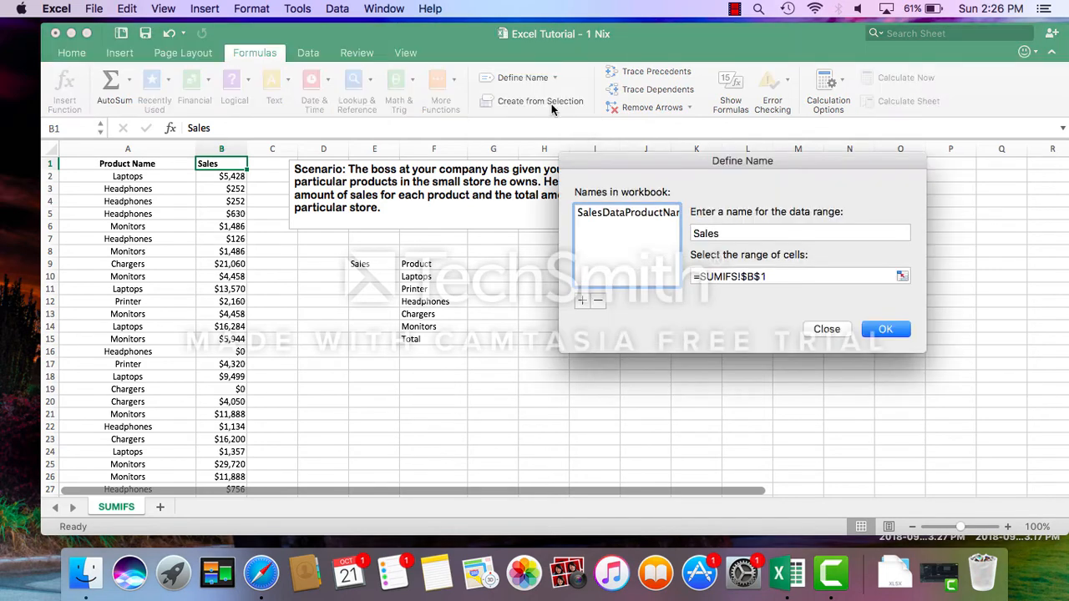
click(735, 233)
key(BackSpace)
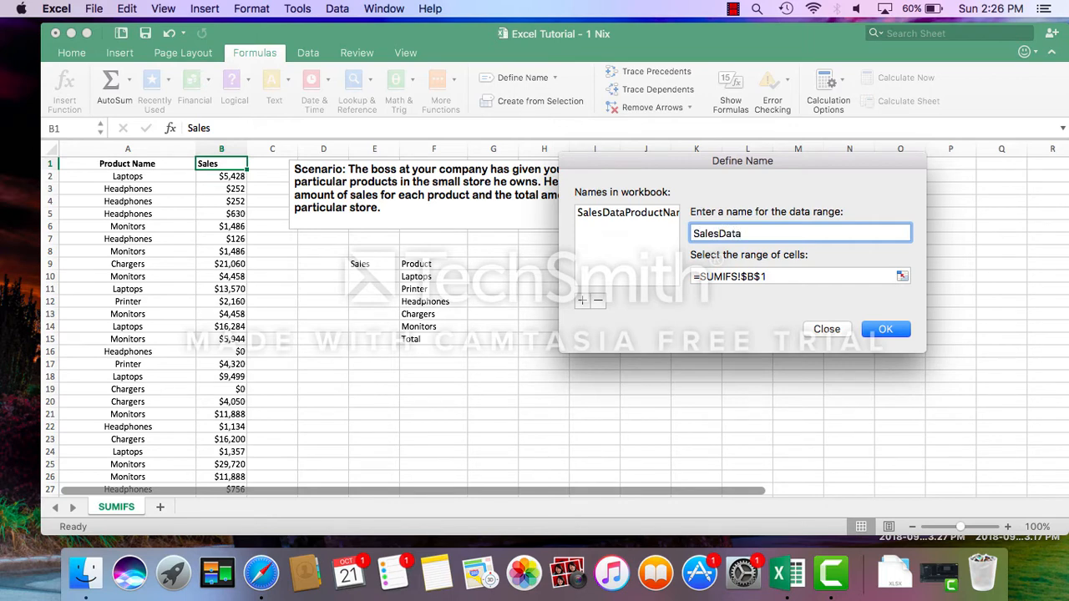
Make SalesData refer to cells B2 to B40 of the SUMIFS sheet and save the name.
click(903, 276)
click(224, 176)
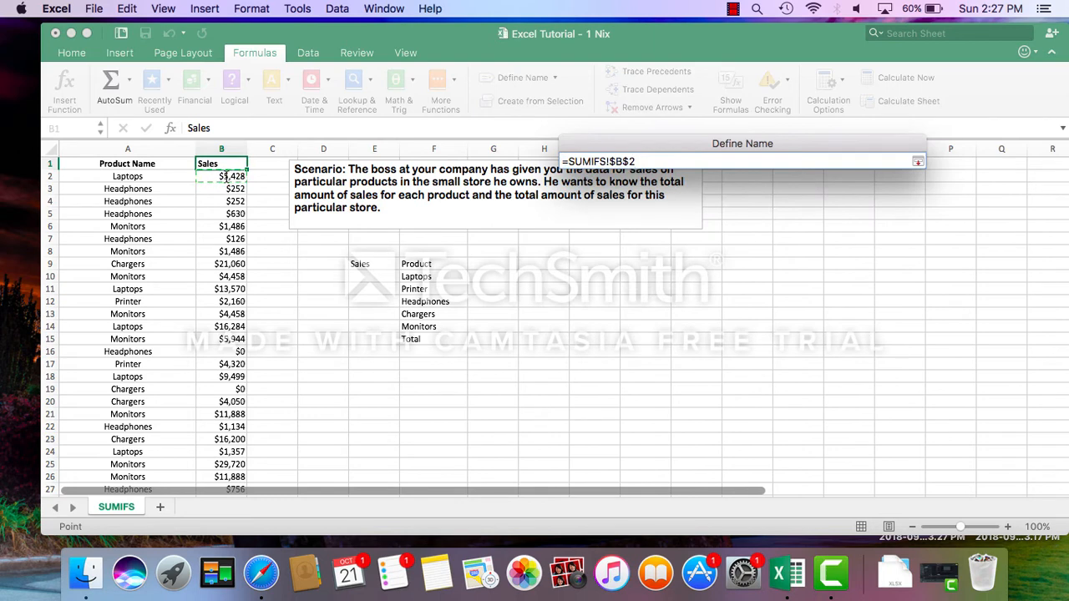
key(super+shift+Down)
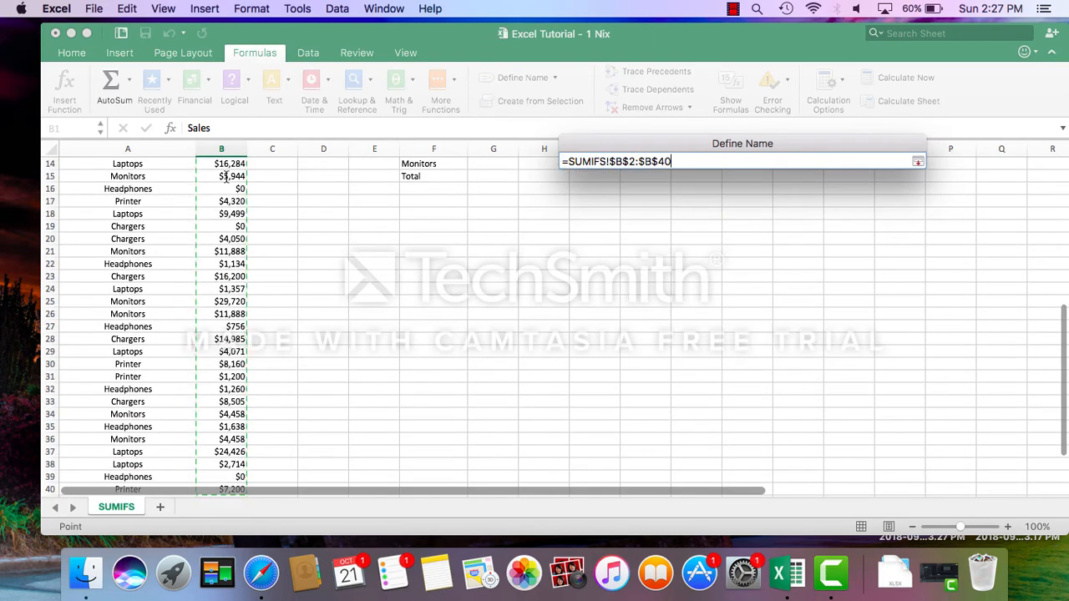
key(Return)
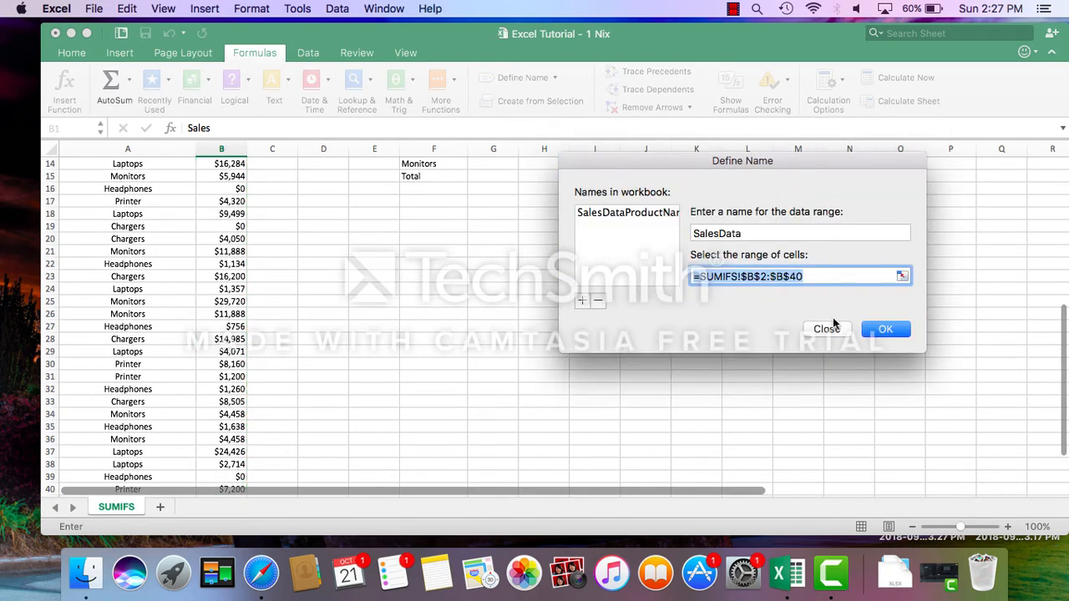
click(885, 329)
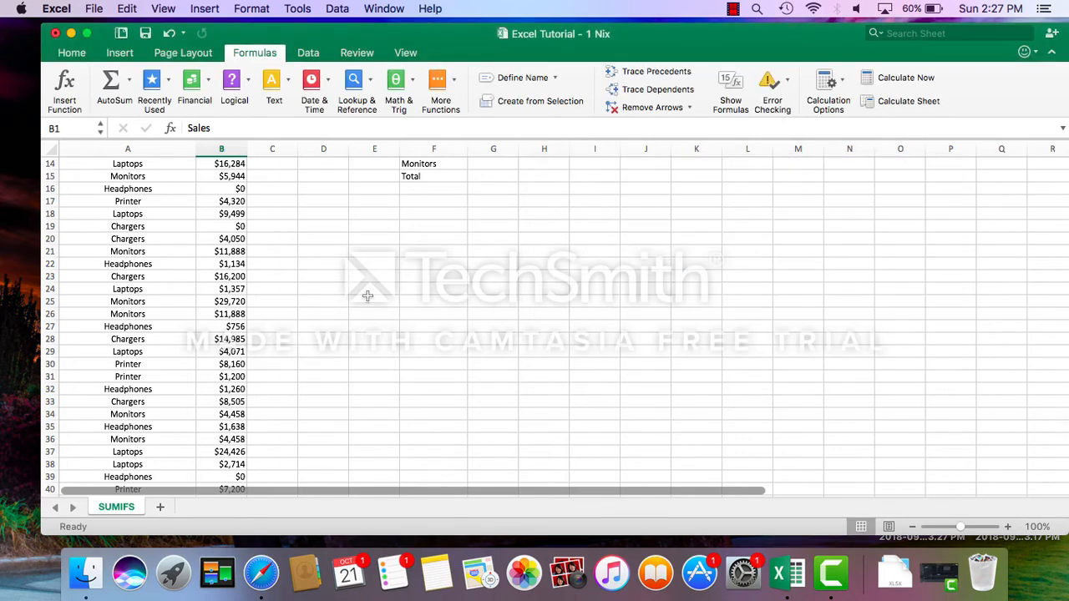
Insert the SUMIFS function into cell E10, next to Laptops, using the Formula Builder.
scroll(368, 296, up, 5)
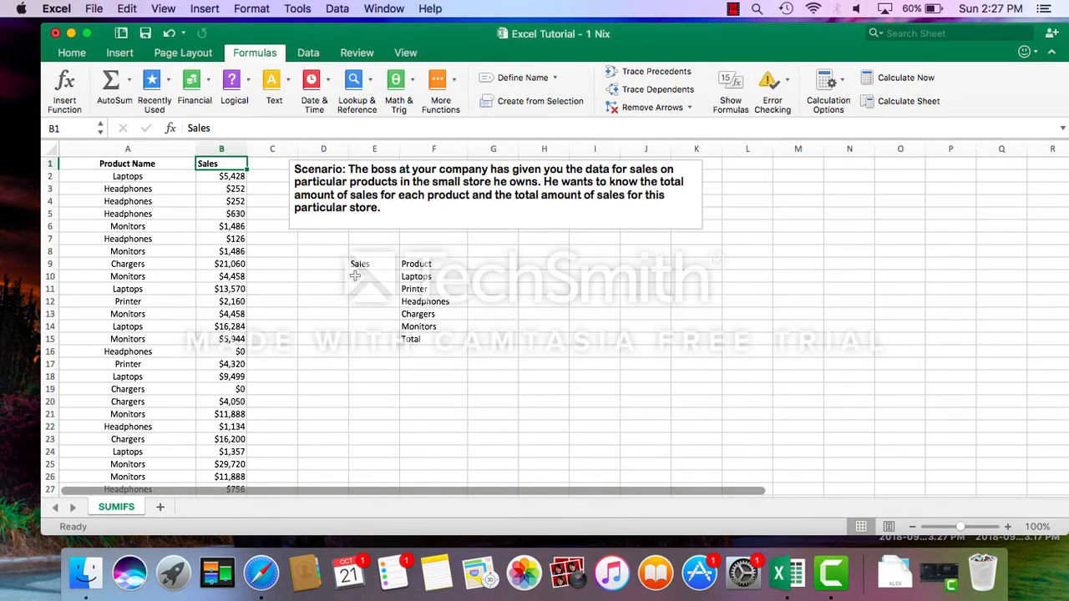
click(362, 277)
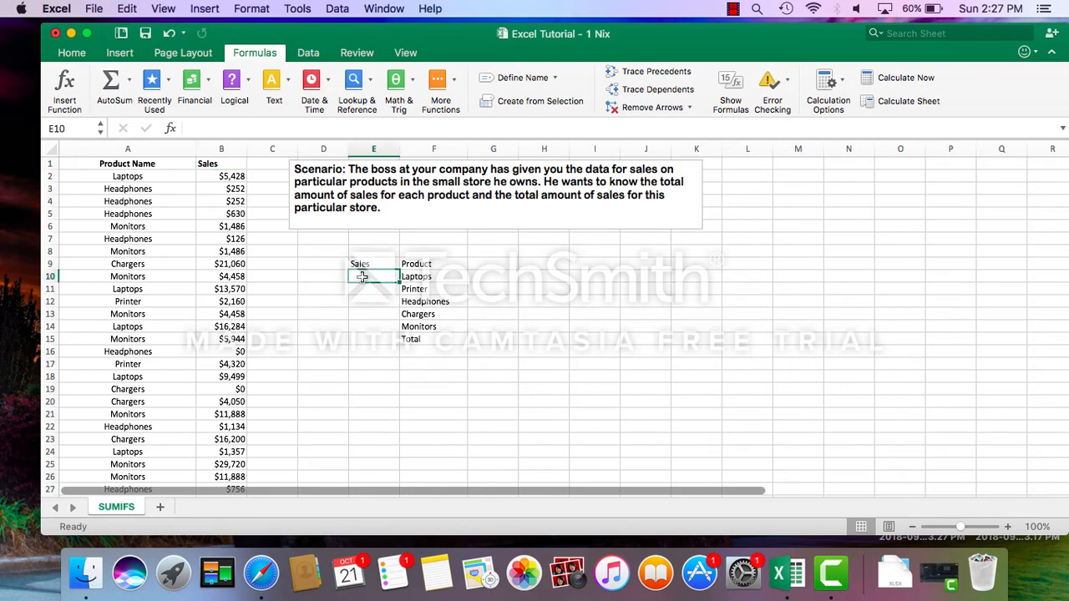
click(65, 92)
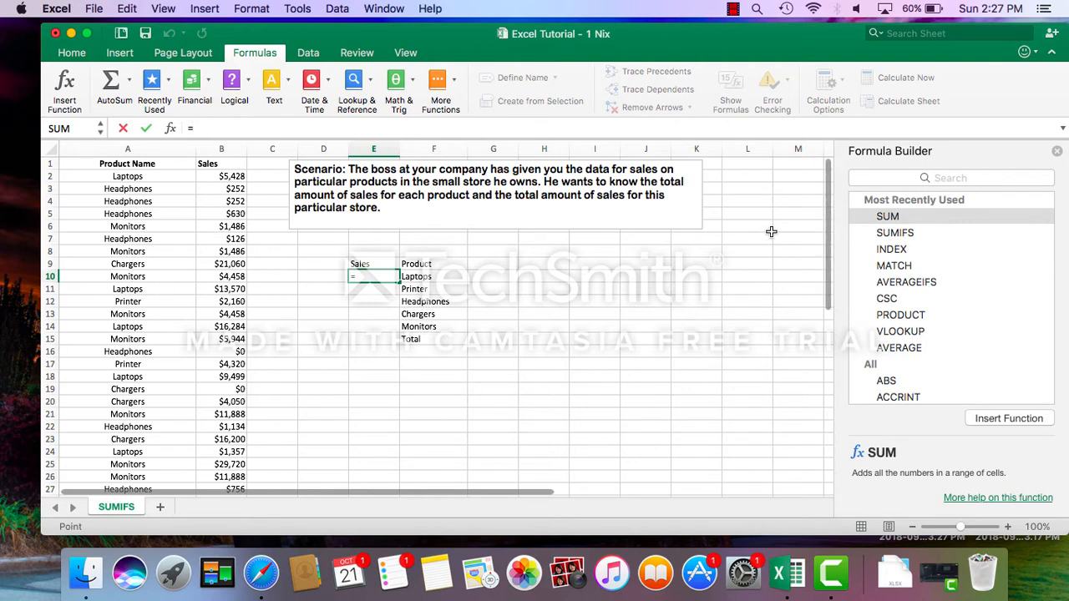
click(885, 235)
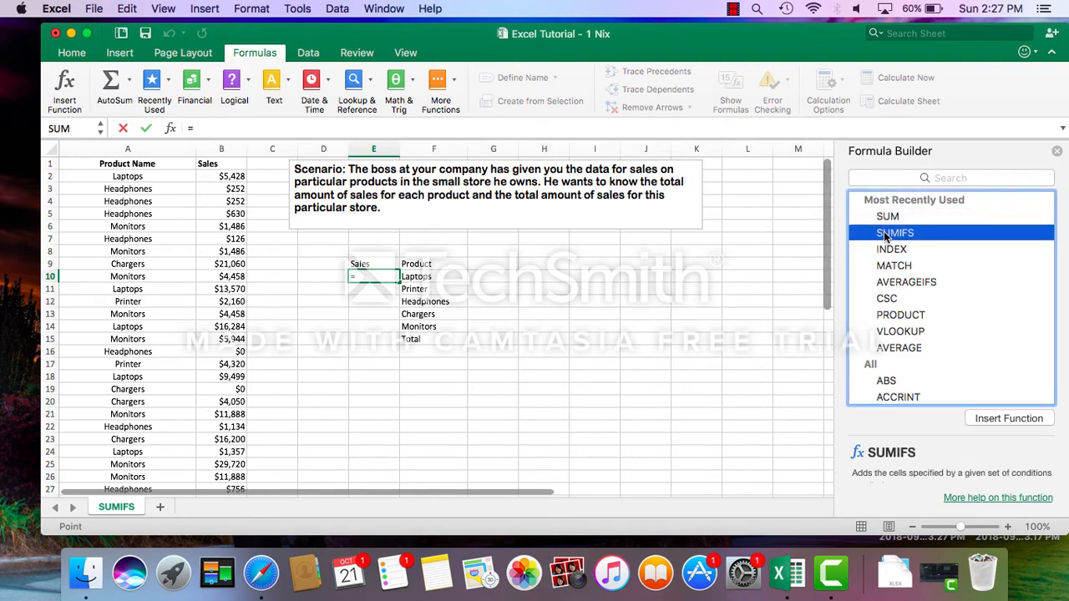
click(1005, 416)
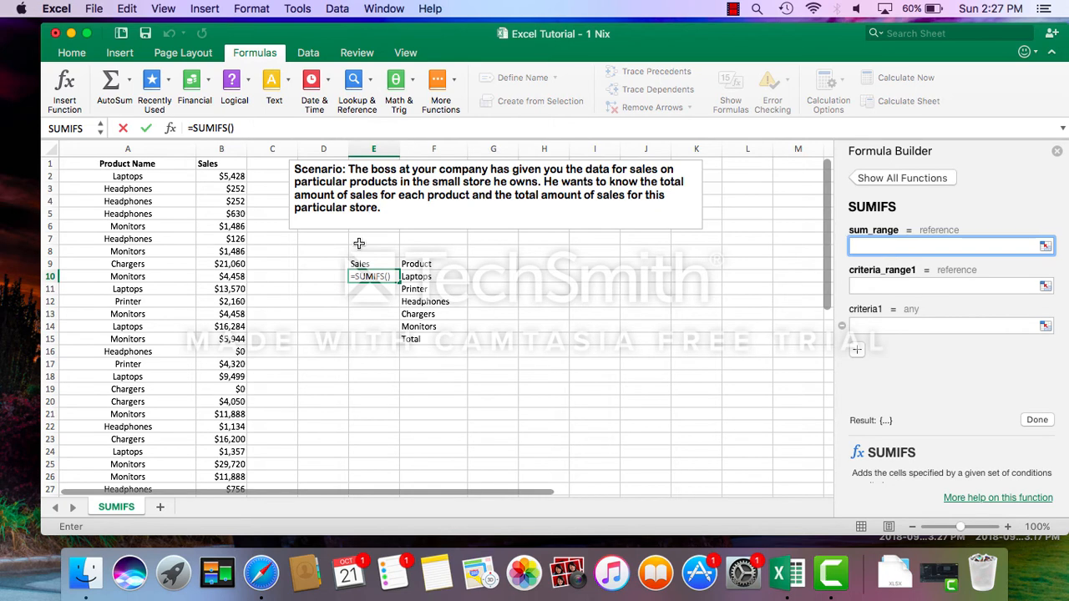
Enter the named range SalesData as the sum range of the SUMIFS formula in E10.
click(231, 128)
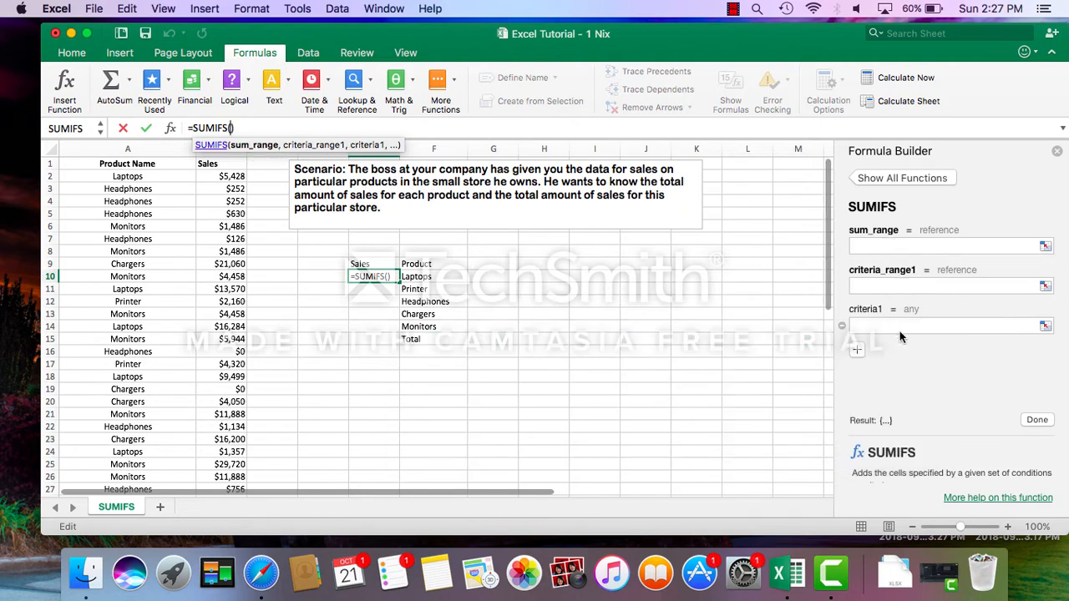
scroll(913, 356, down, 2)
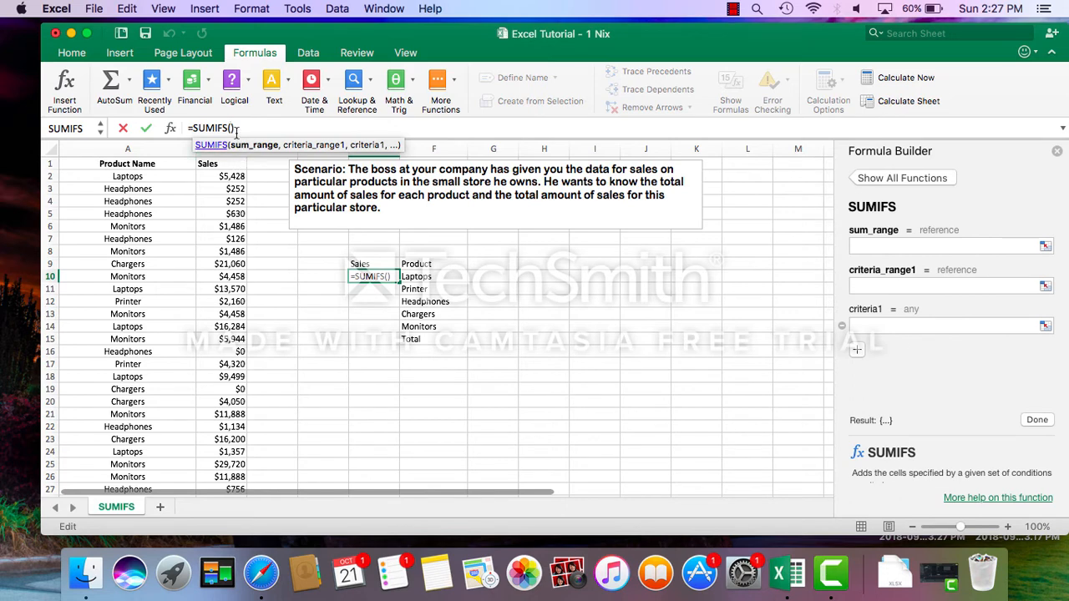
text(S)
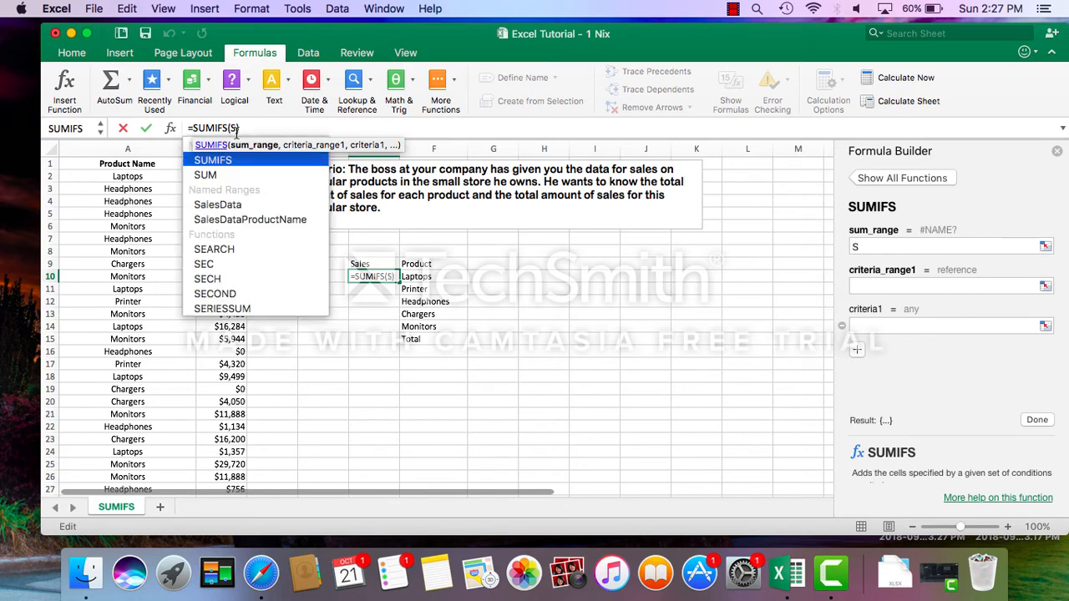
text(al)
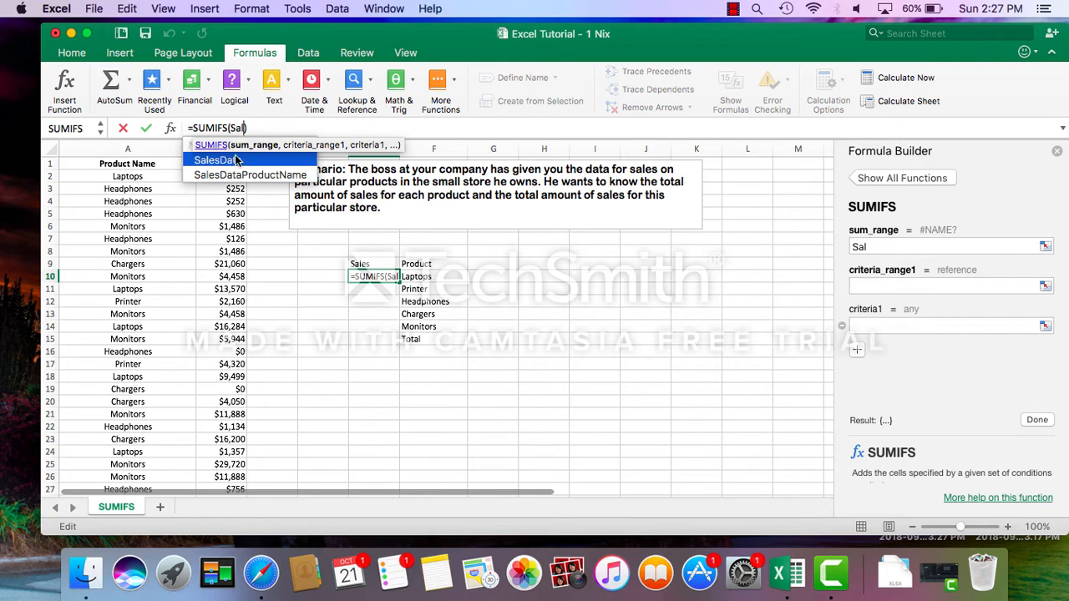
double_click(228, 163)
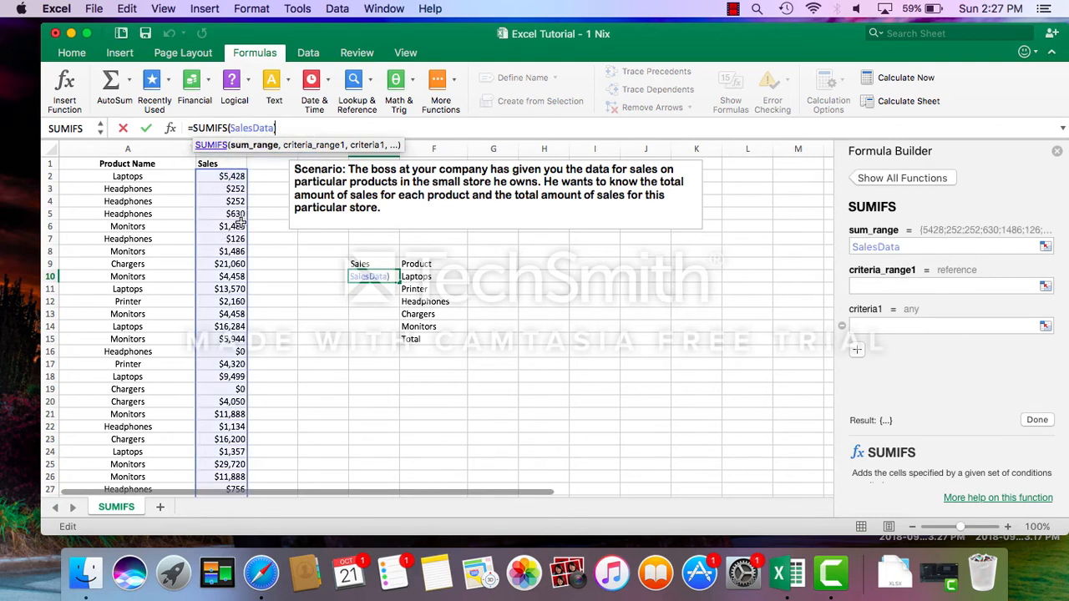
text(,)
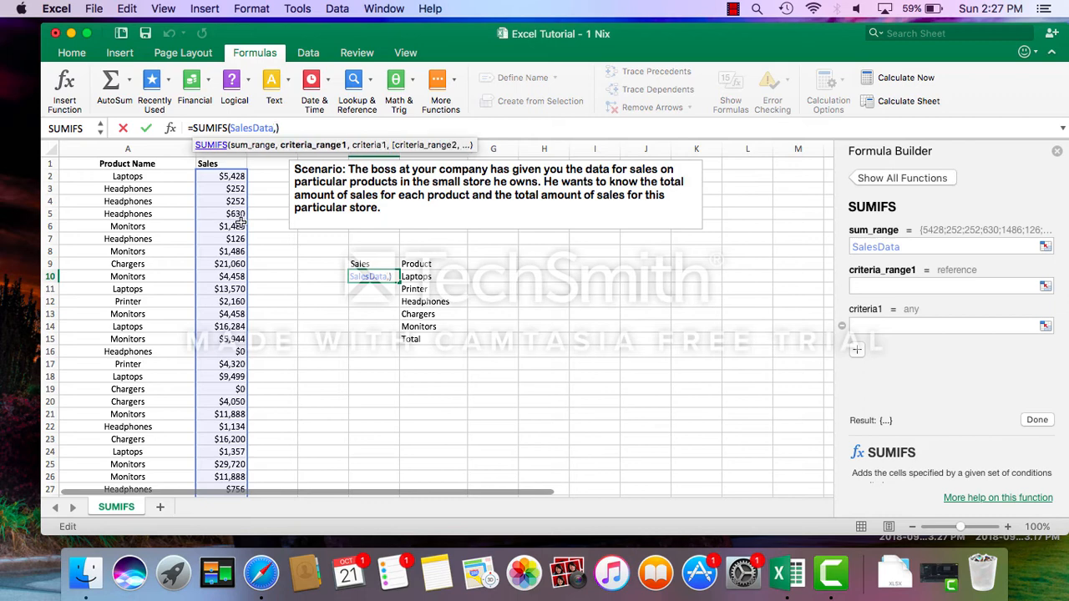
text(Sa)
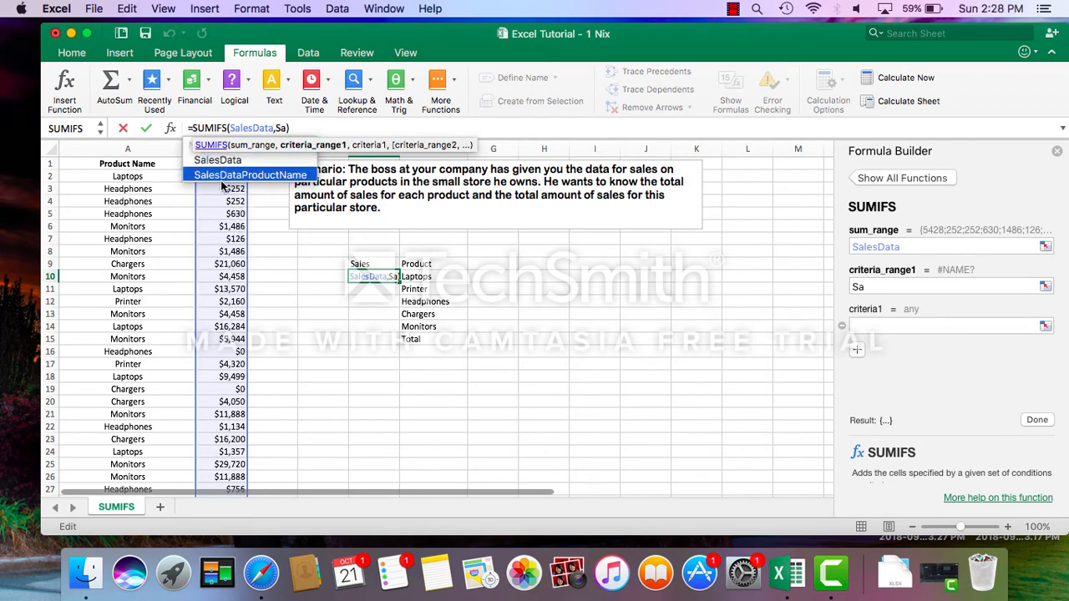
Complete the SUMIFS formula in E10 with SalesDataProductName as the criteria range and $F10 as the criterion.
double_click(209, 175)
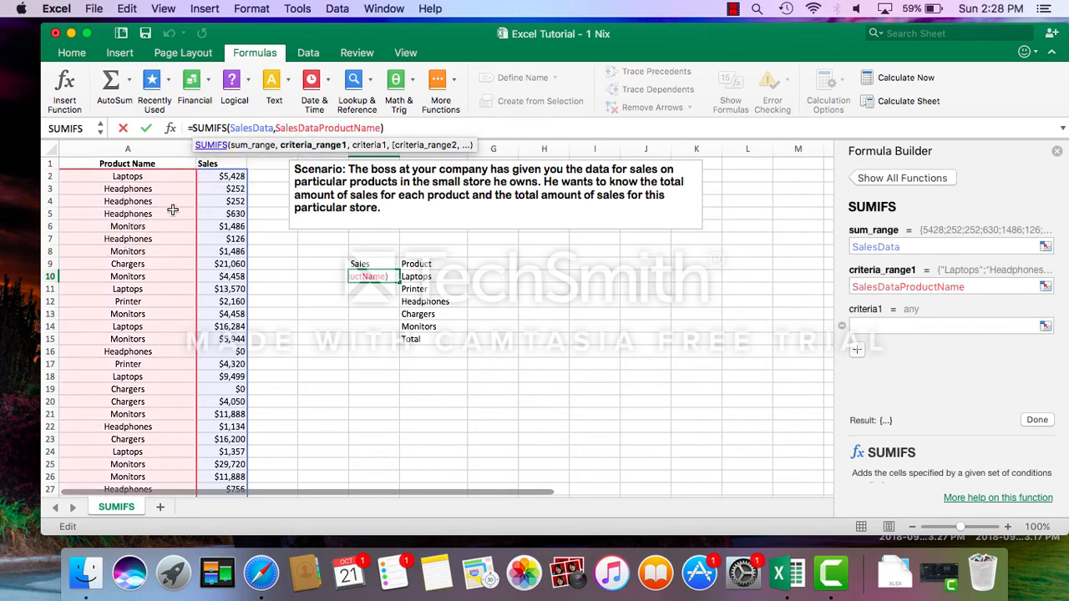
text(,)
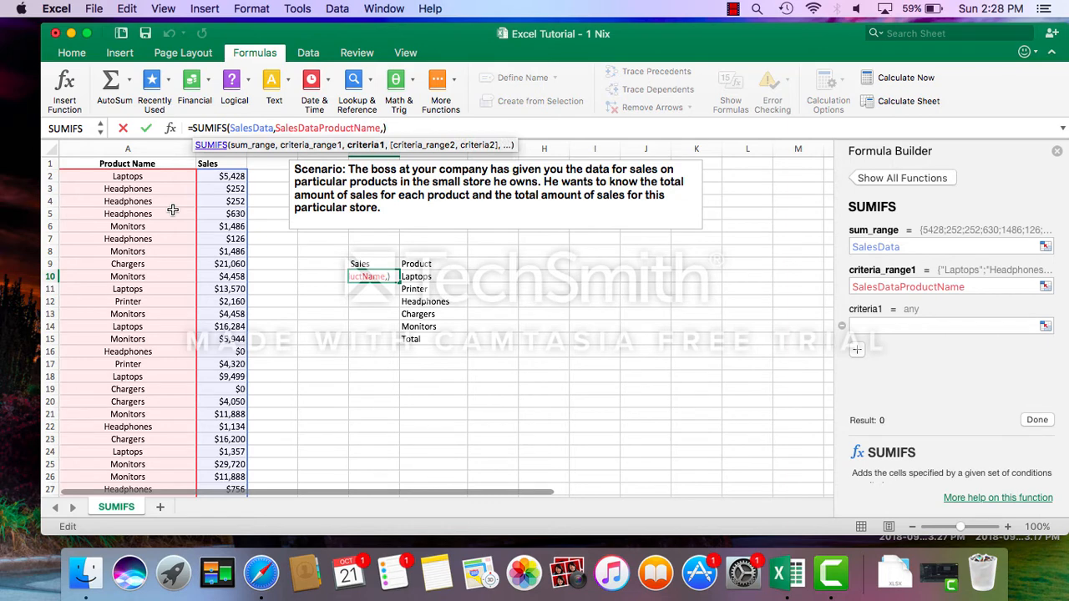
click(429, 276)
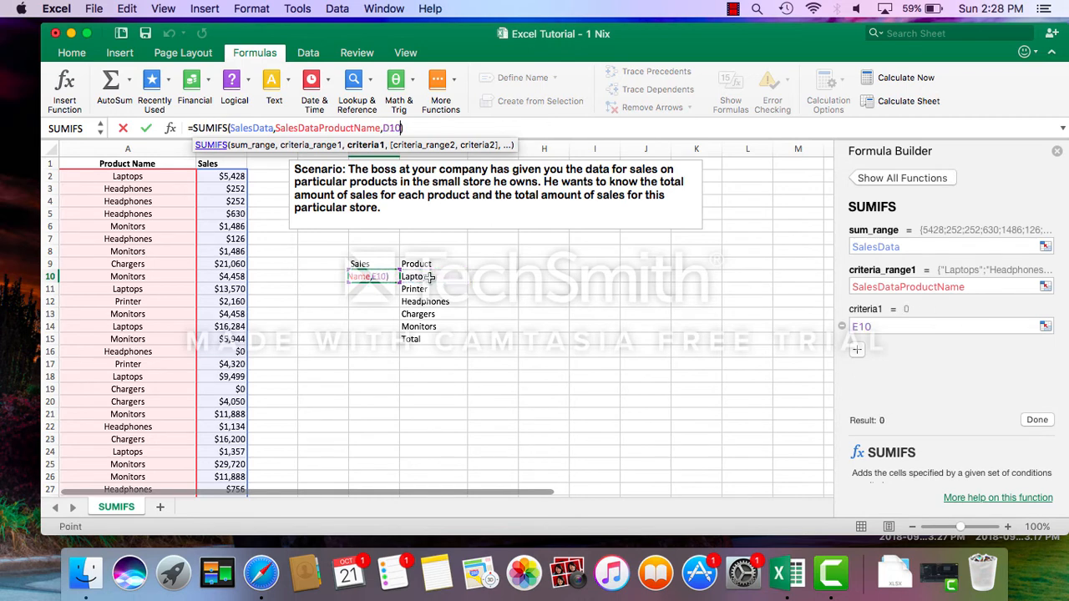
click(385, 130)
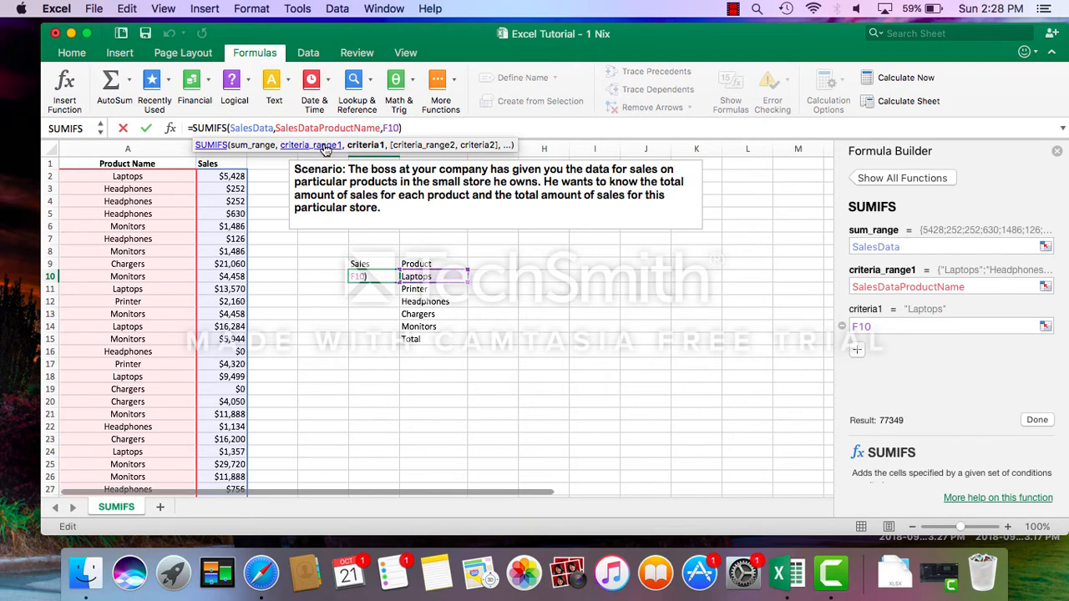
text($)
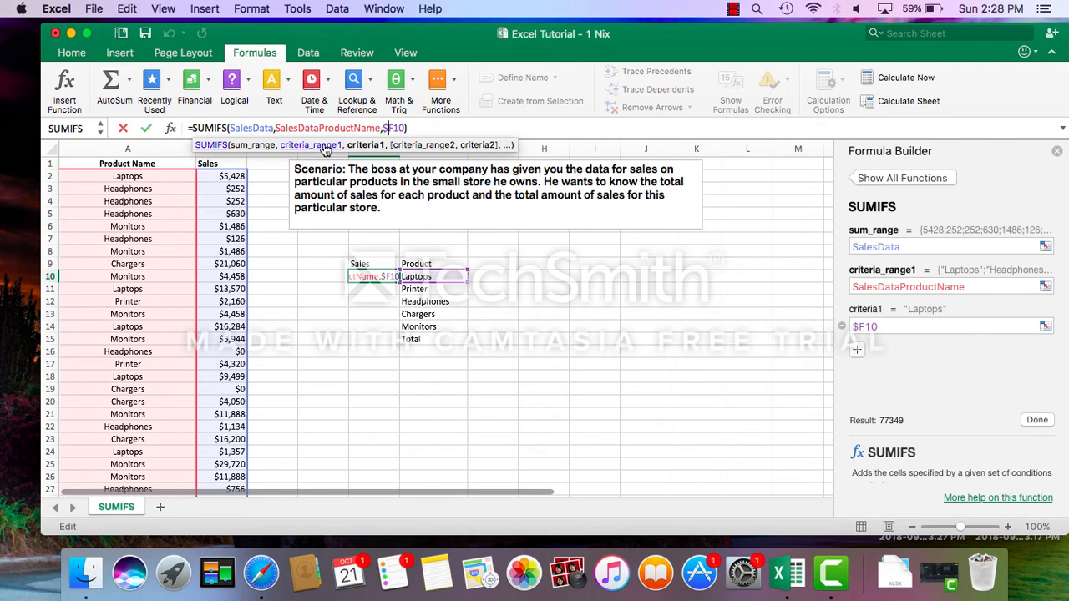
key(Return)
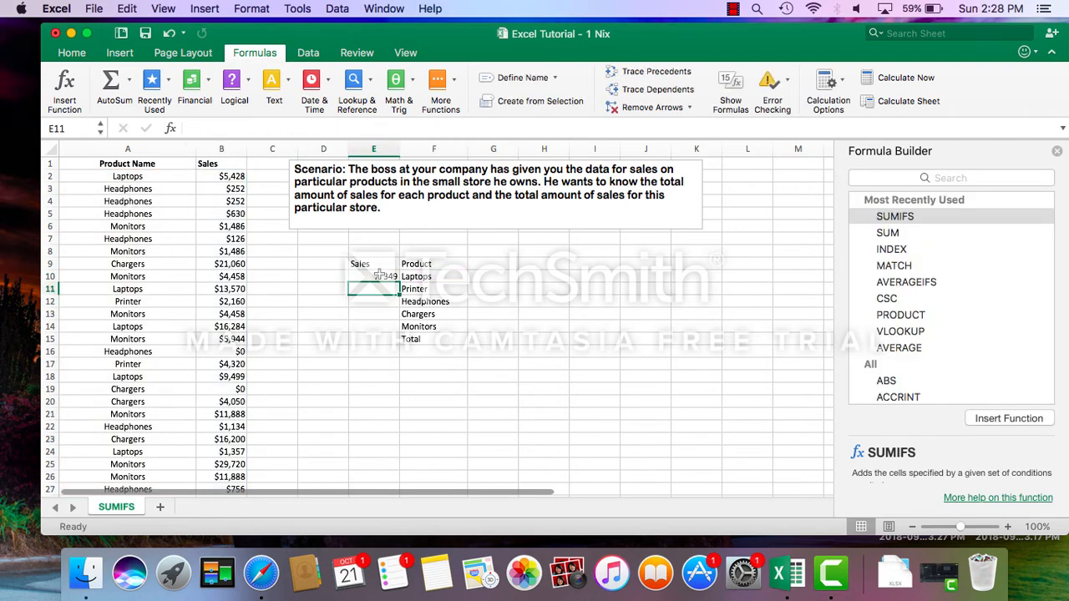
Close the Formula Builder and apply the dollar Accounting number format to the Laptops total in E10.
click(370, 278)
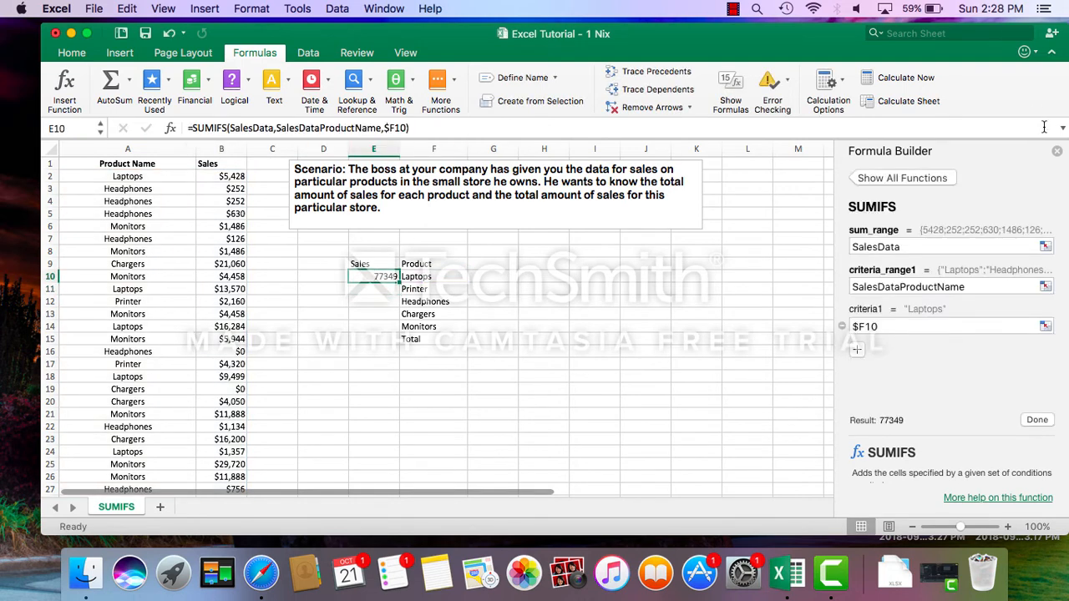
click(1057, 152)
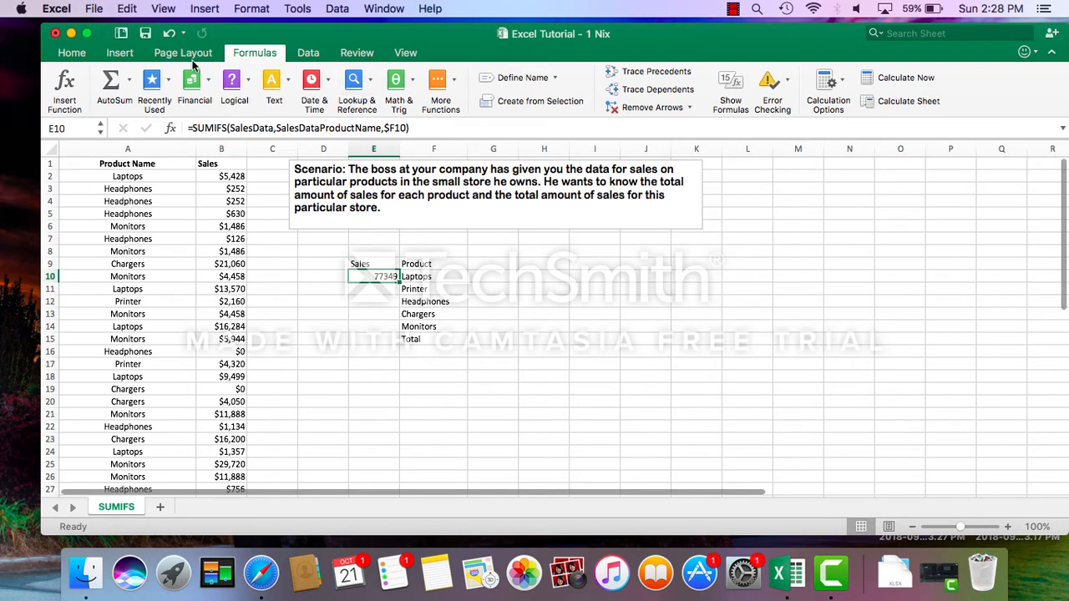
click(71, 53)
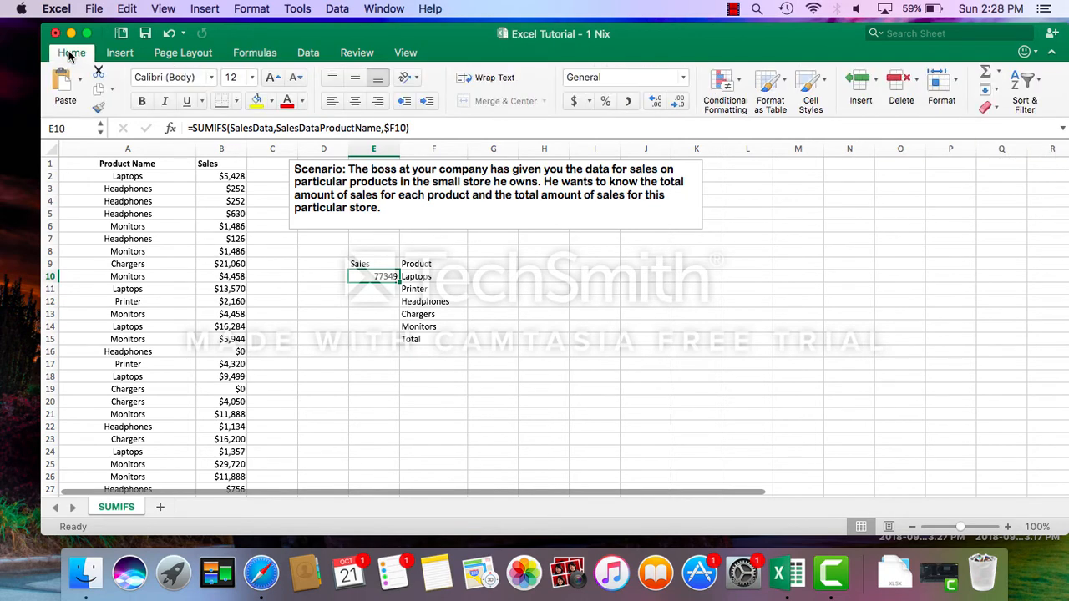
click(575, 101)
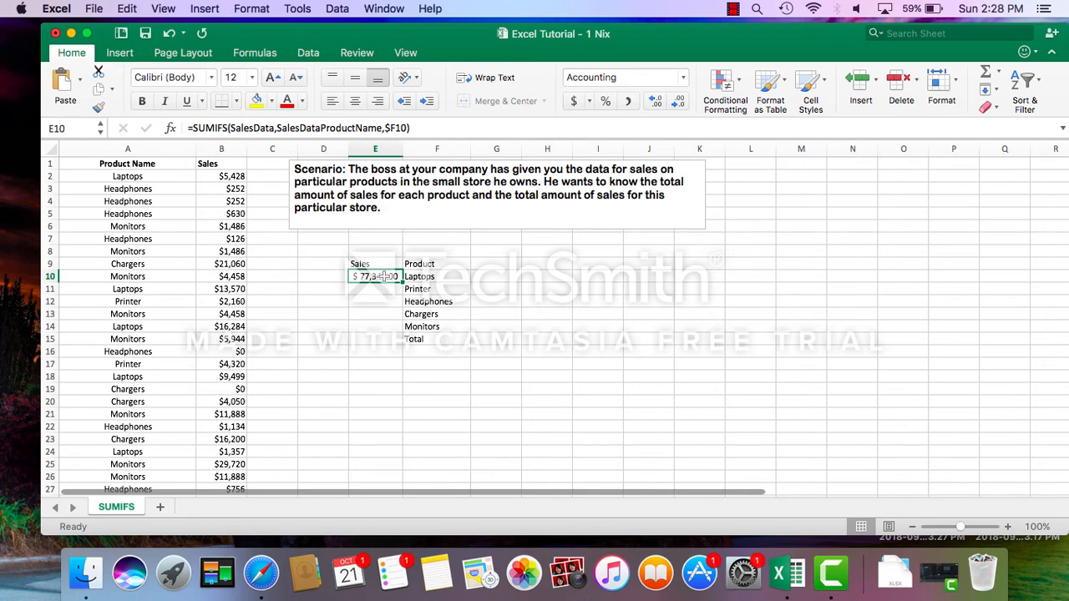
click(419, 277)
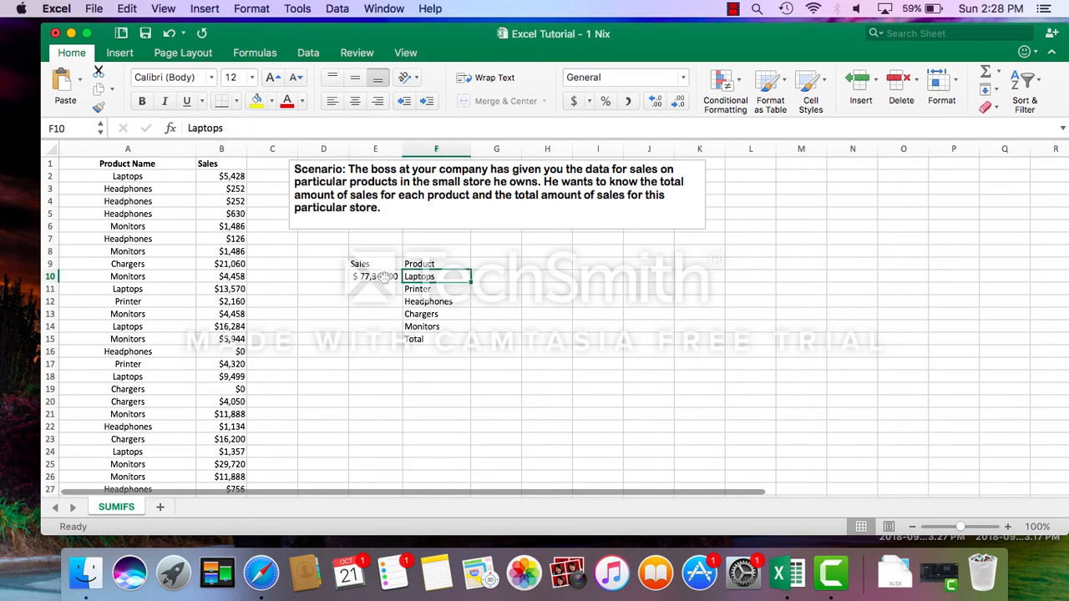
click(385, 277)
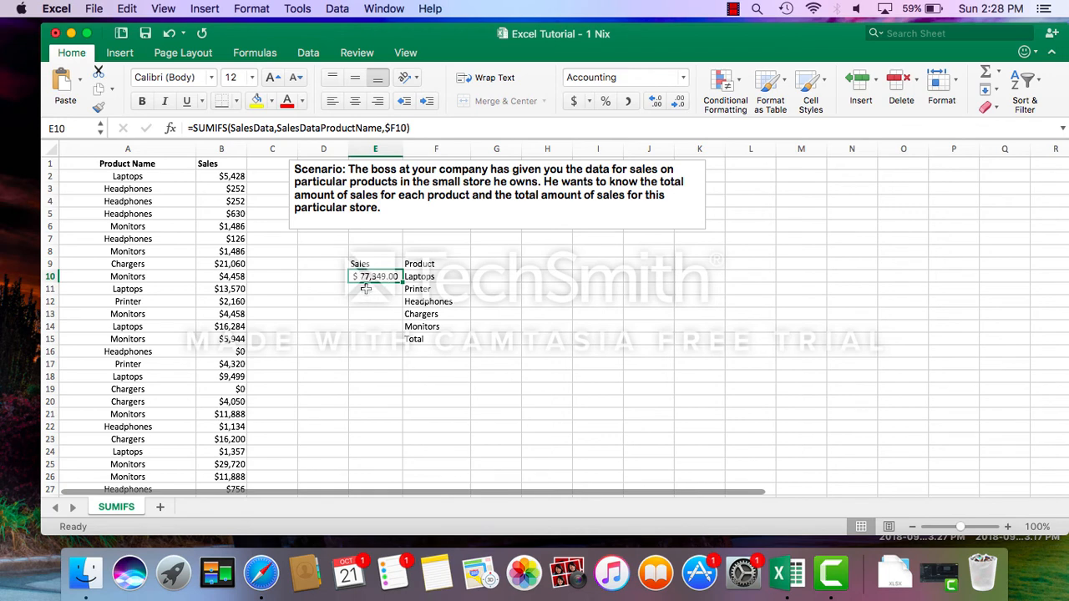
Begin a SUMIFS formula in E11, next to Printer, with SalesData as sum range and SalesDataProductName as criteria range.
click(365, 288)
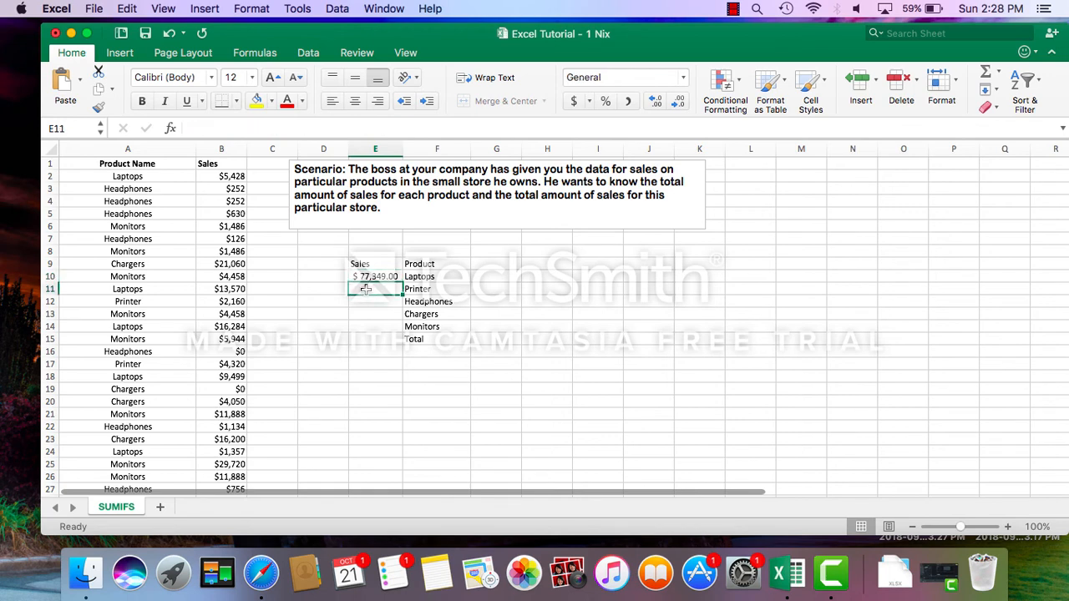
text(=S)
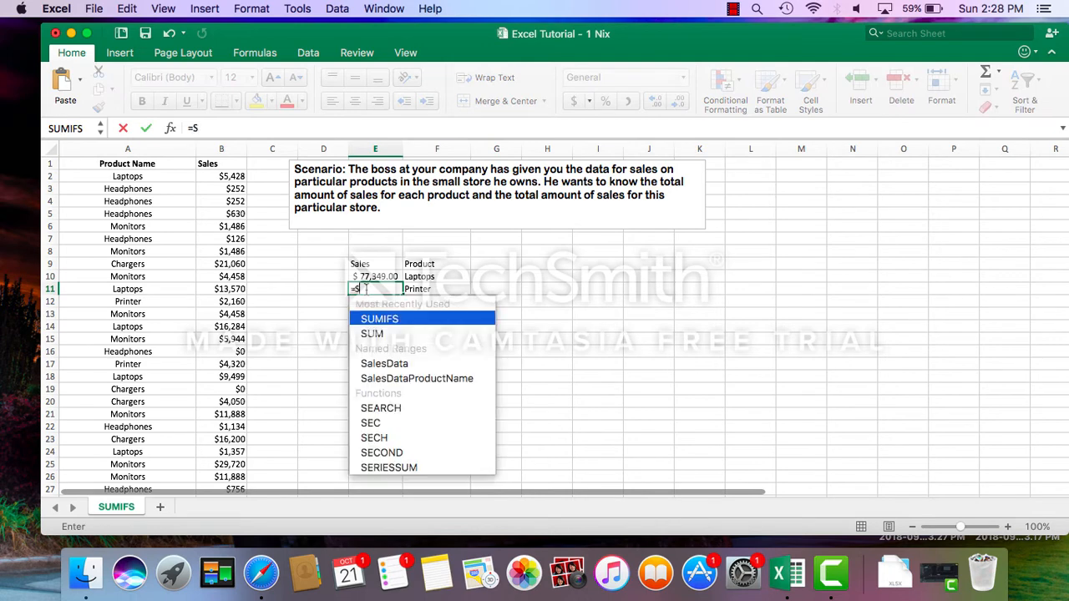
double_click(376, 318)
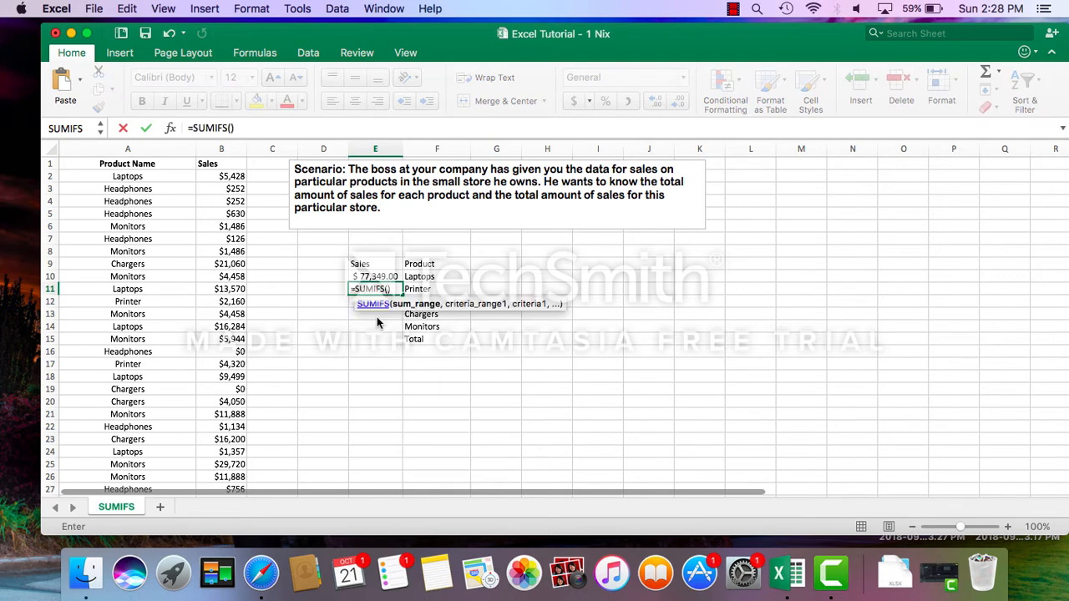
text(Sale)
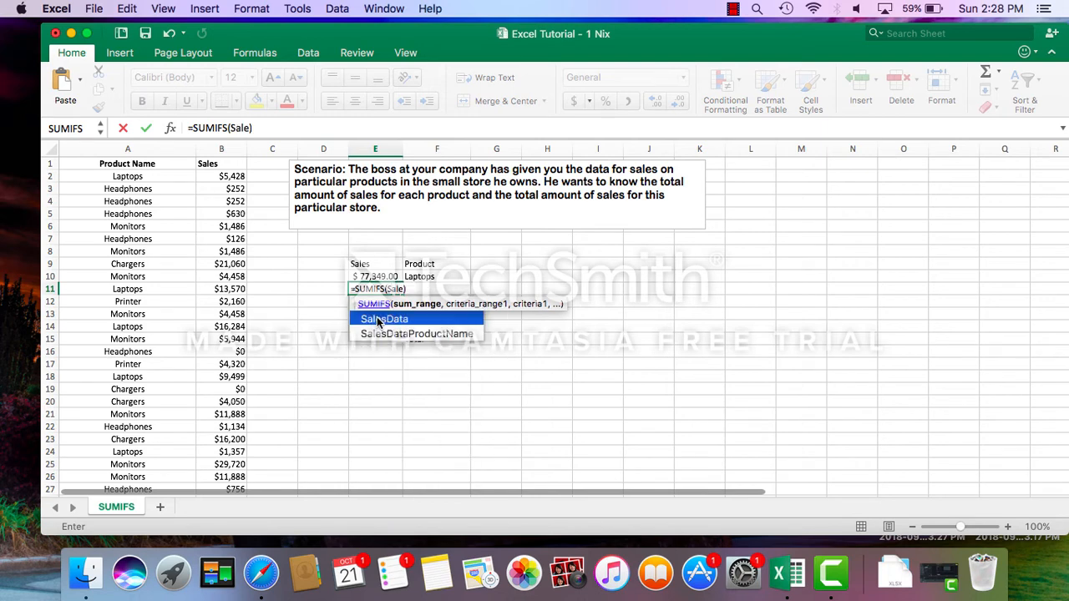
double_click(377, 320)
text(,Sal)
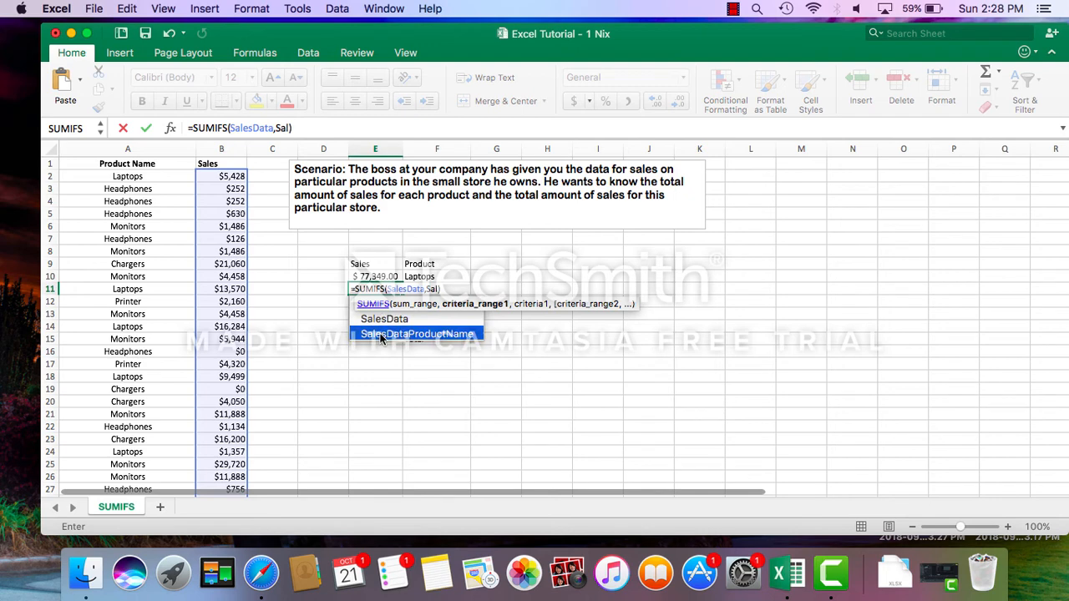
double_click(380, 334)
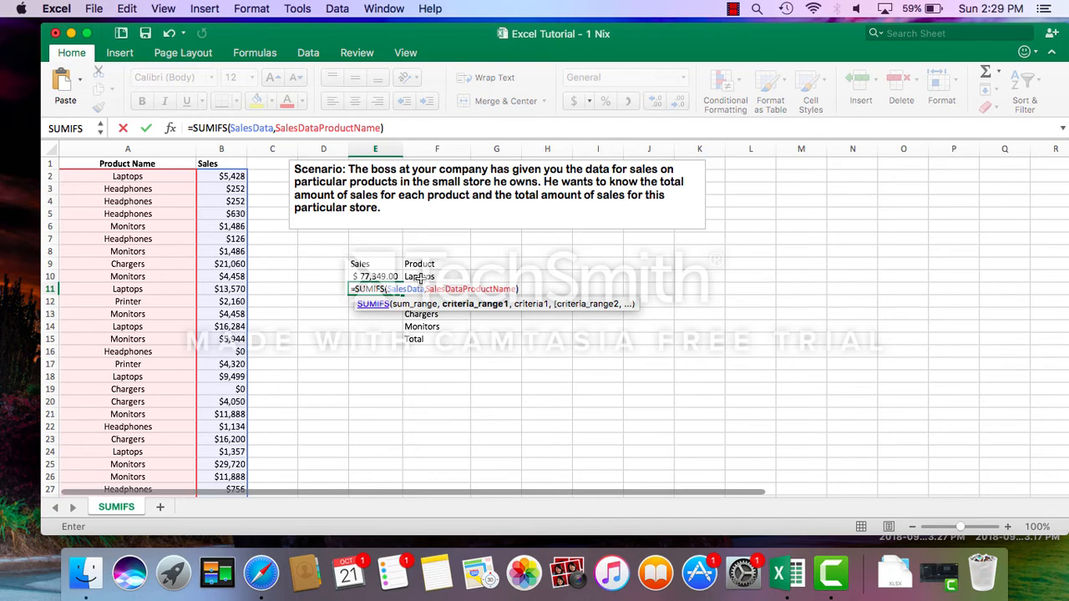
Finish the E11 formula with $F11 as the comma-separated criterion and format the cell as dollar Accounting.
text($F11)
key(Return)
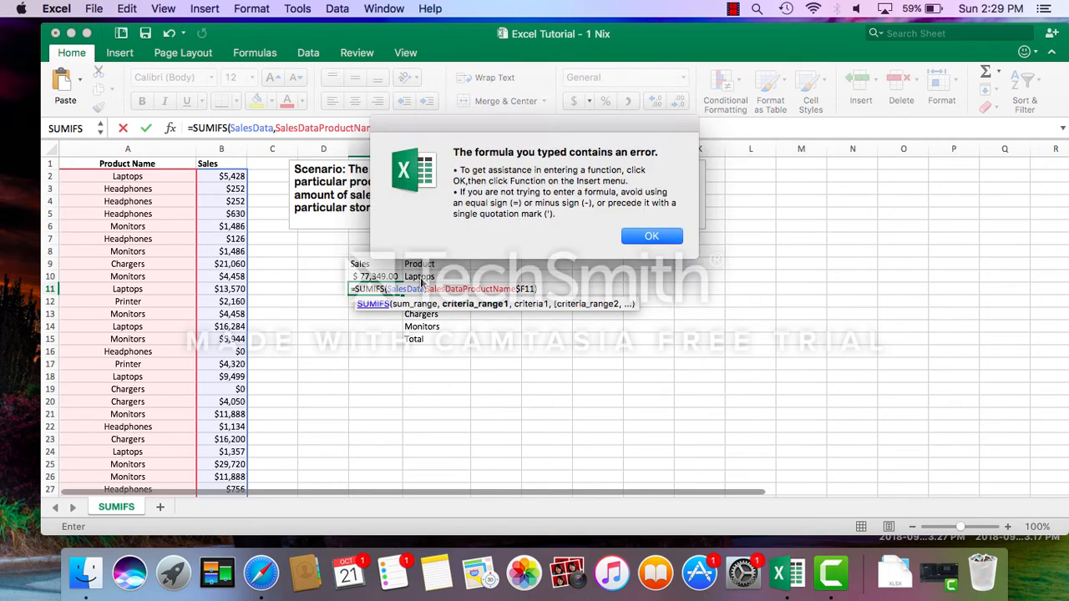
click(642, 239)
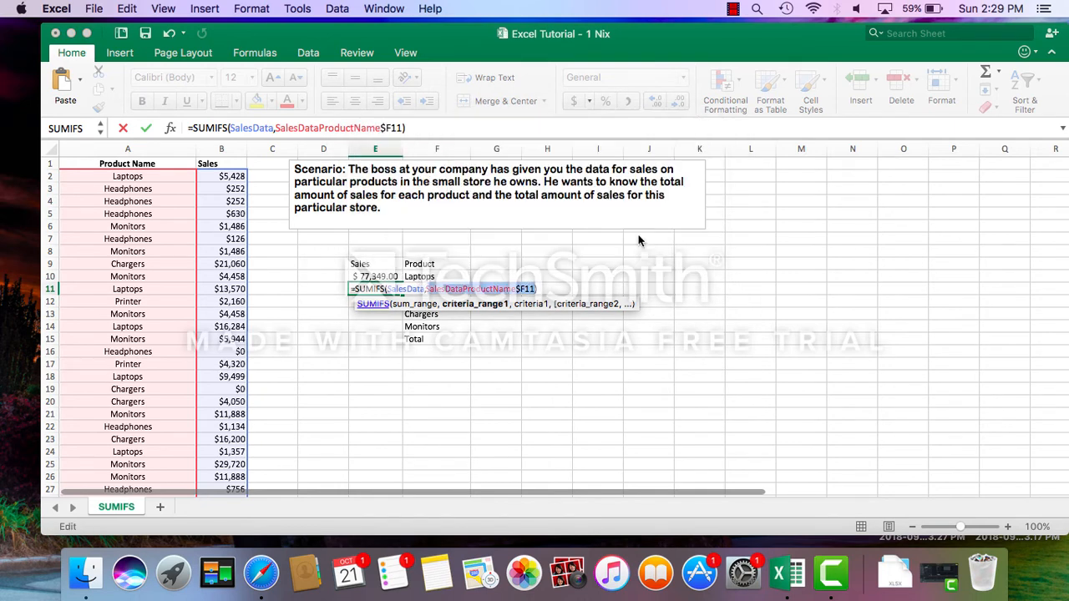
click(380, 128)
text(,)
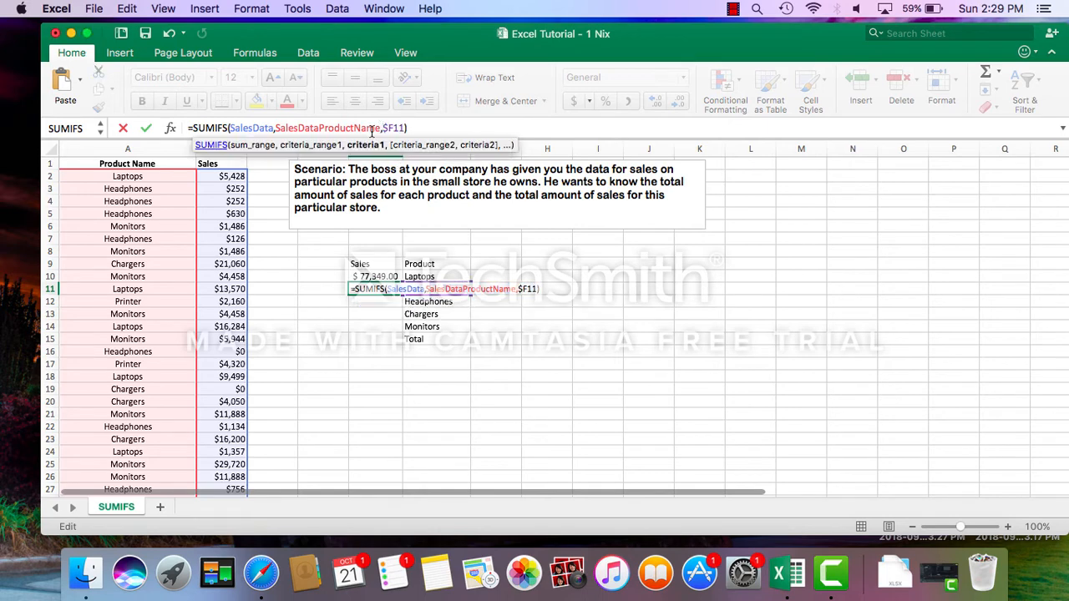
key(Return)
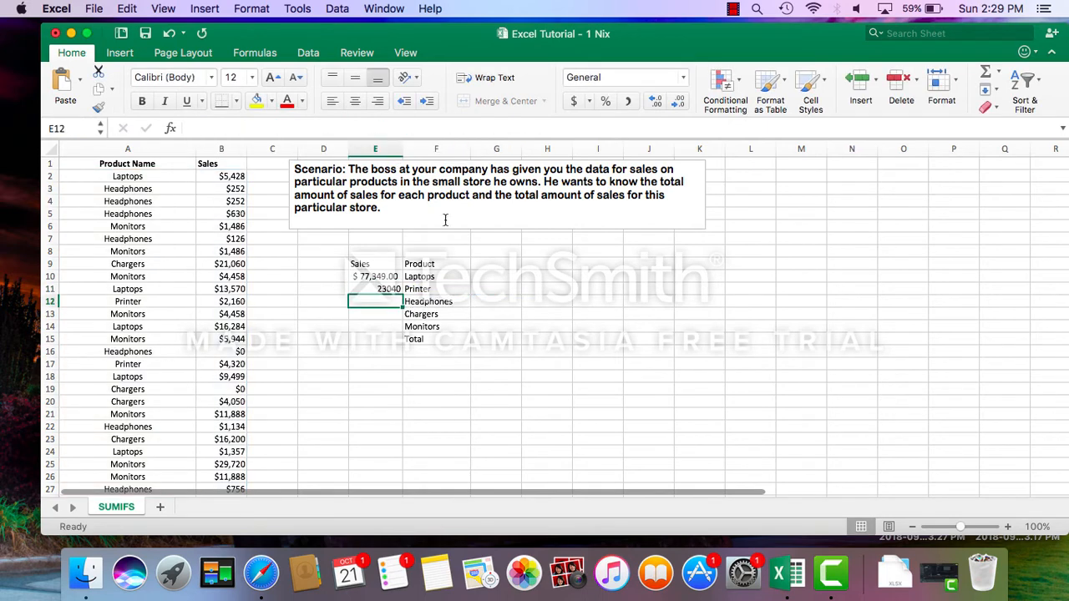
click(359, 288)
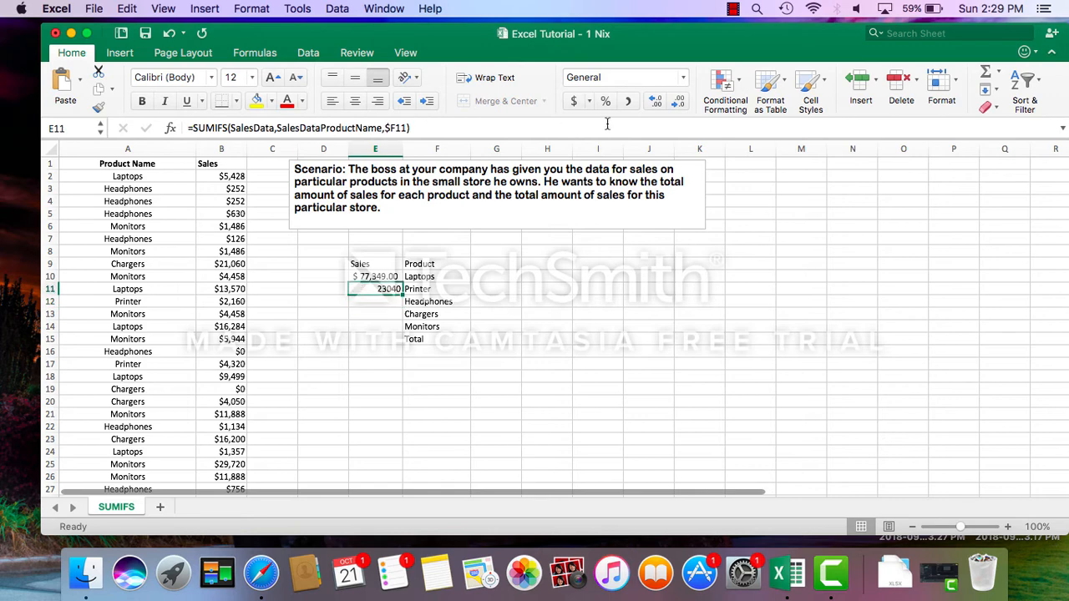
click(573, 100)
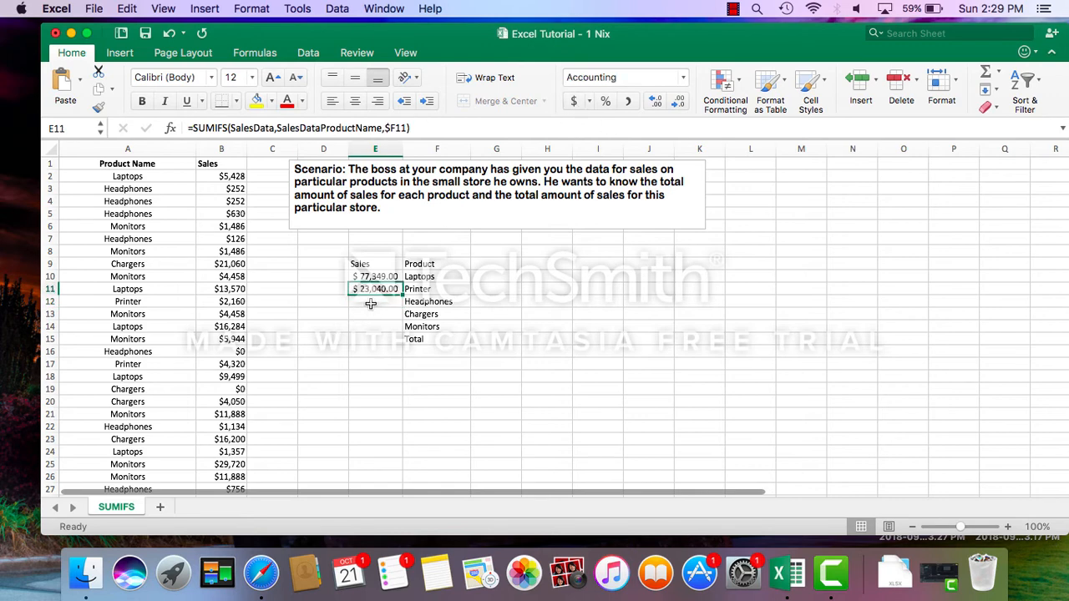
Fill the SUMIFS formula from E10 down through E14 to cover every product up to Monitors.
click(372, 302)
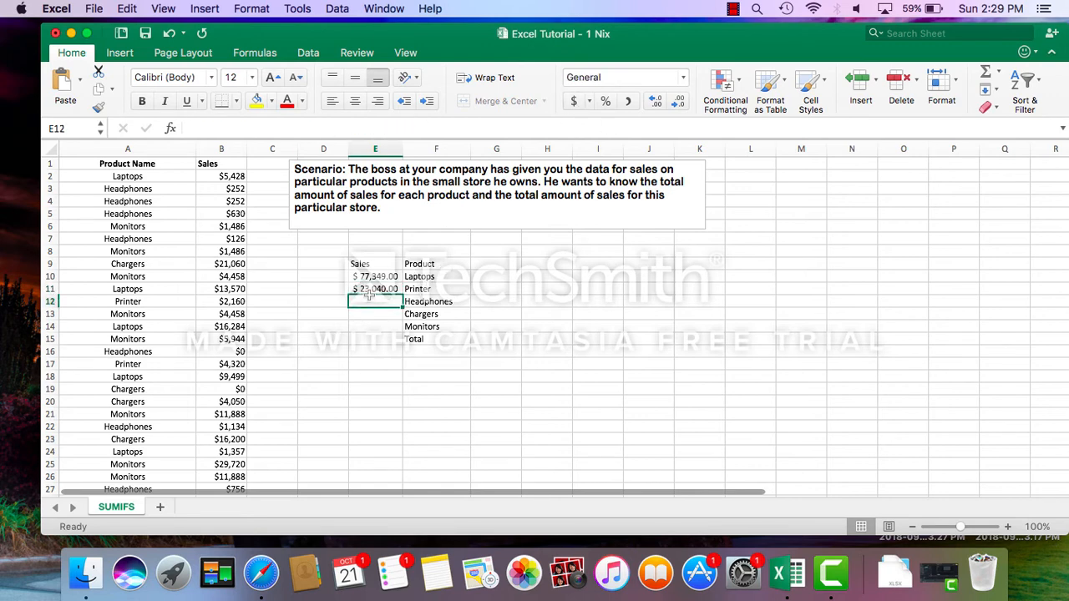
click(367, 276)
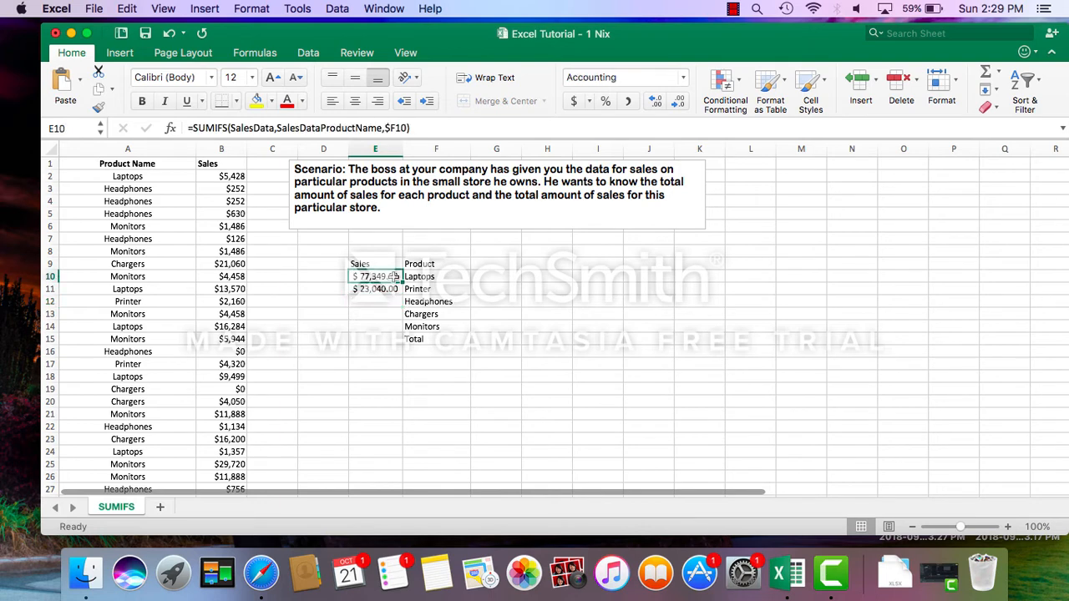
drag(401, 282, 403, 327)
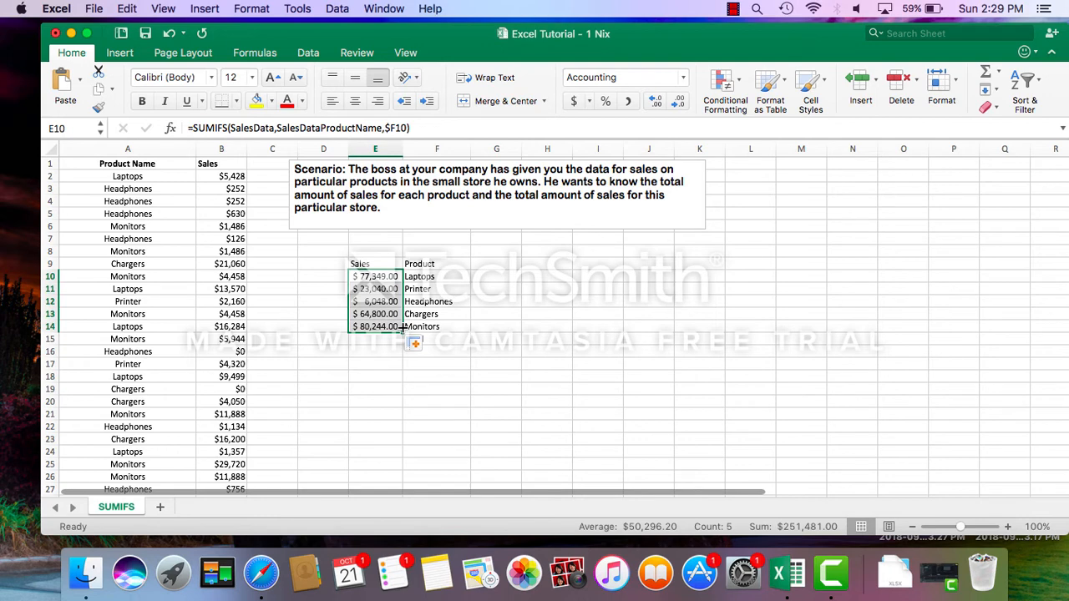
click(412, 305)
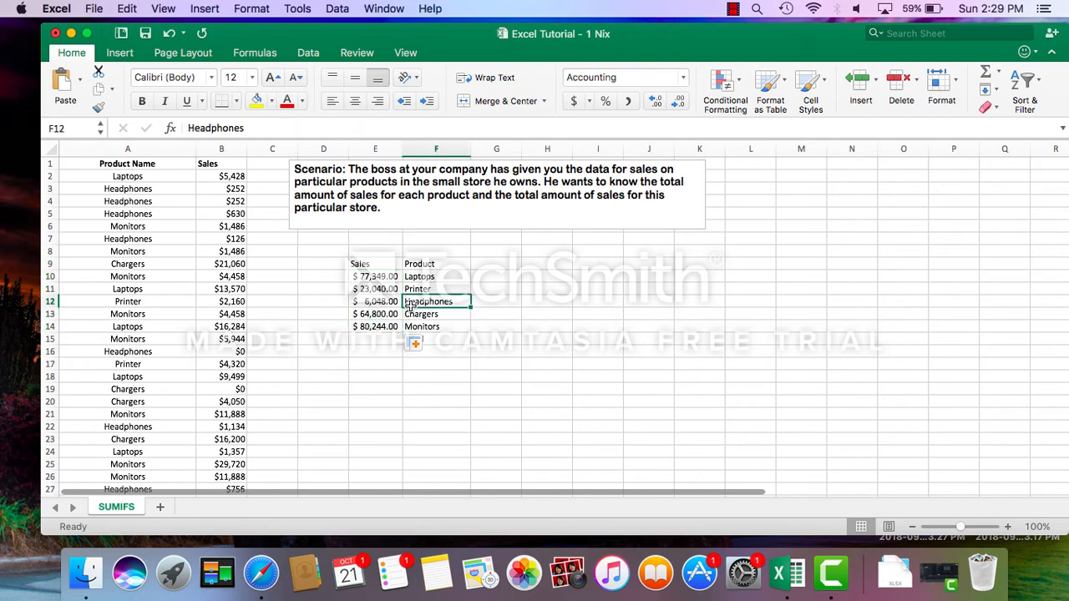
click(533, 307)
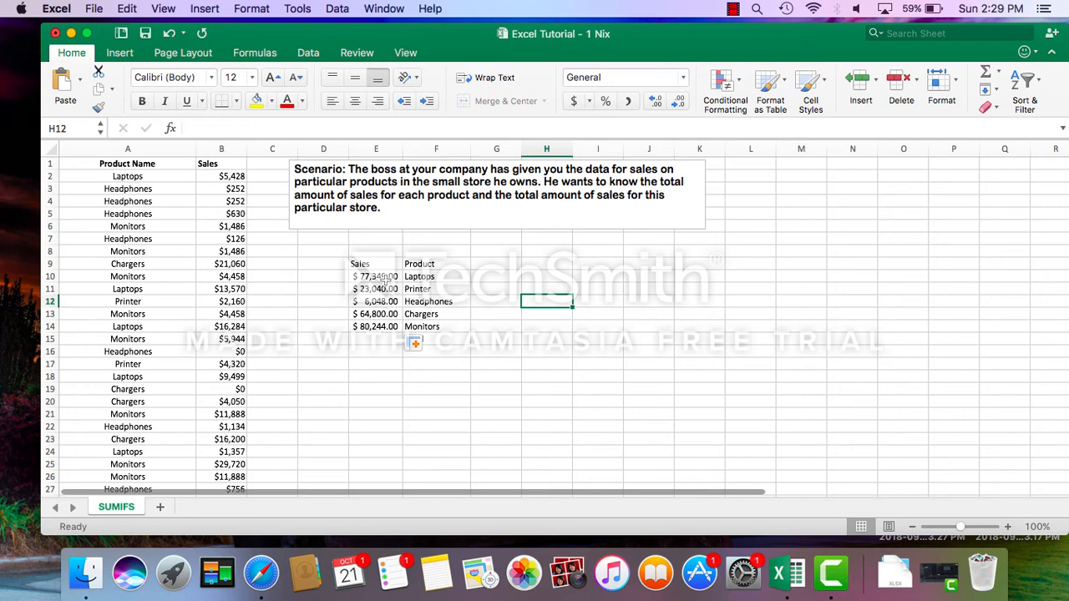
click(468, 315)
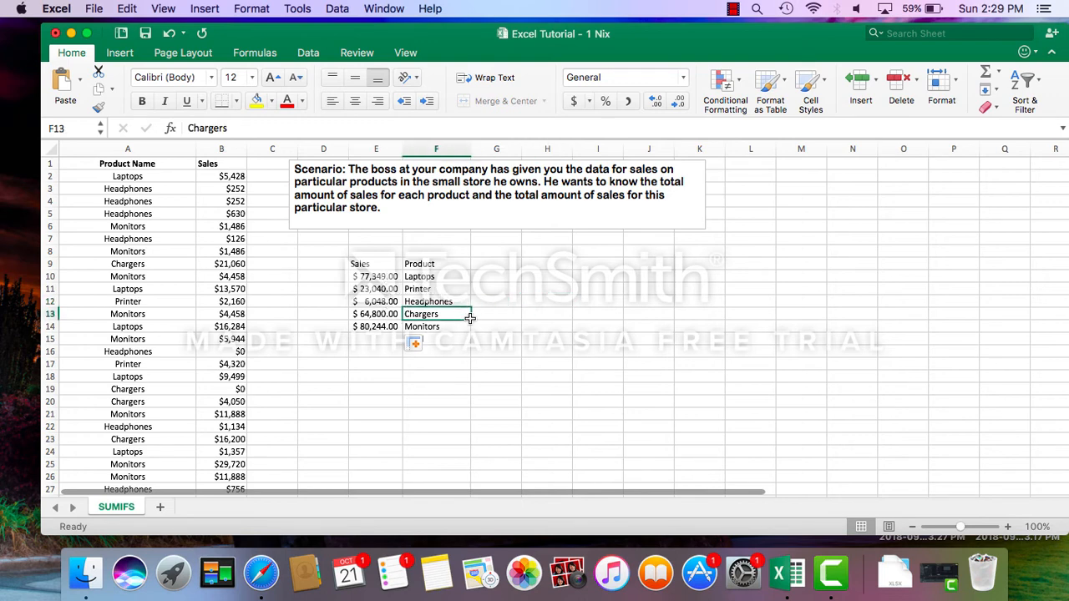
Insert a SUM of E10:E14 in E15, beside the Total label, with the Formula Builder and close the builder.
click(451, 339)
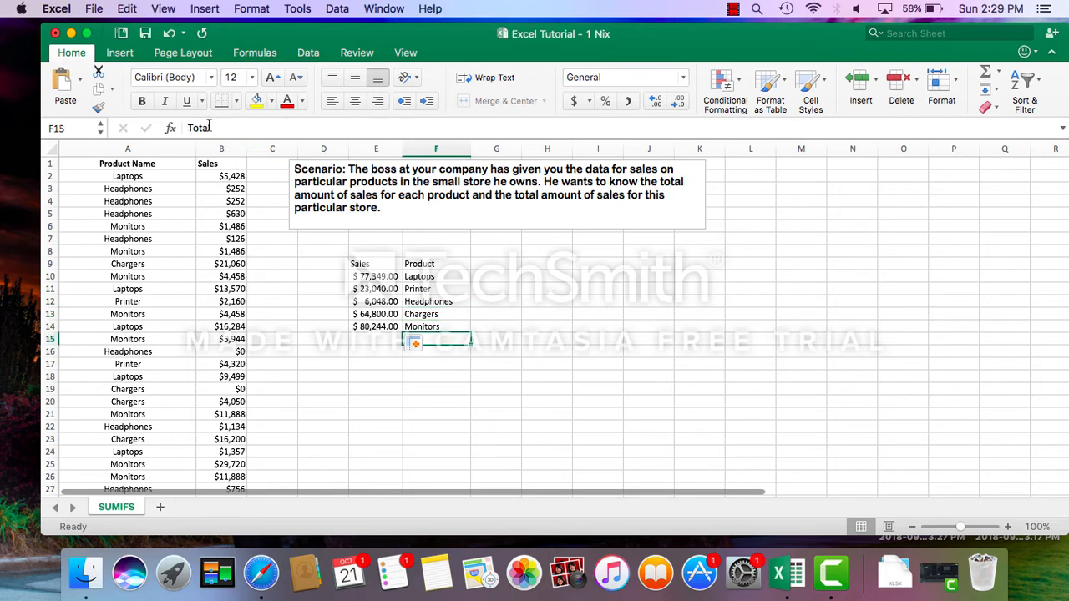
click(365, 340)
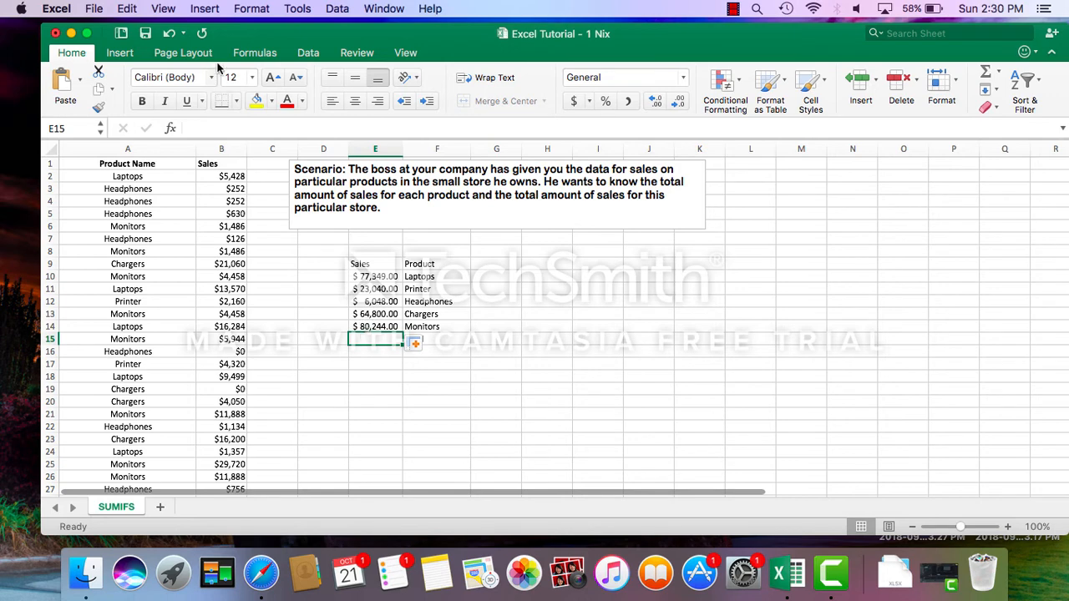
click(251, 52)
click(67, 88)
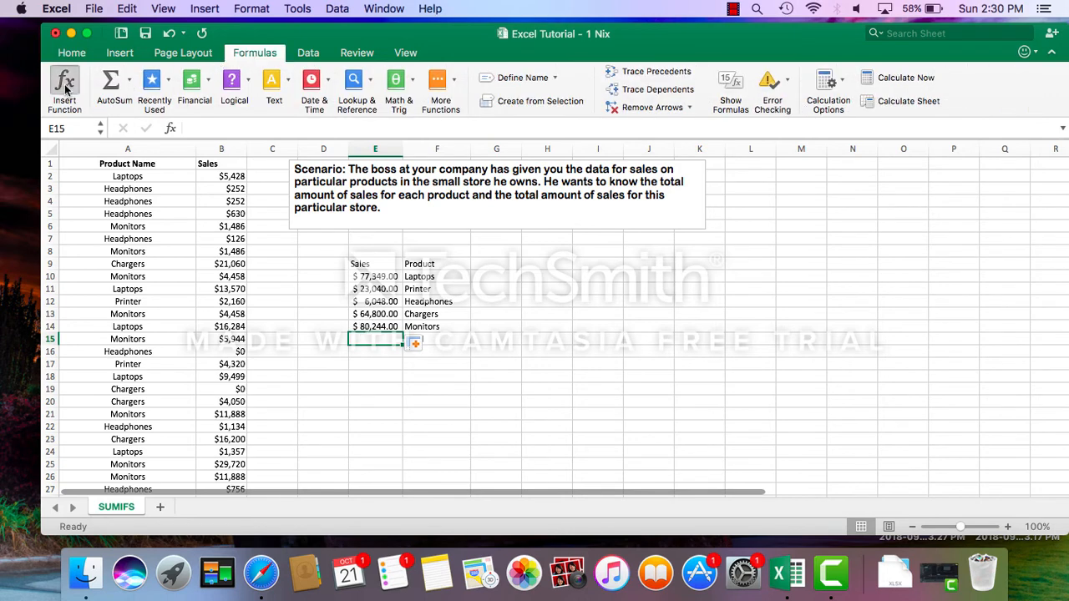
click(904, 235)
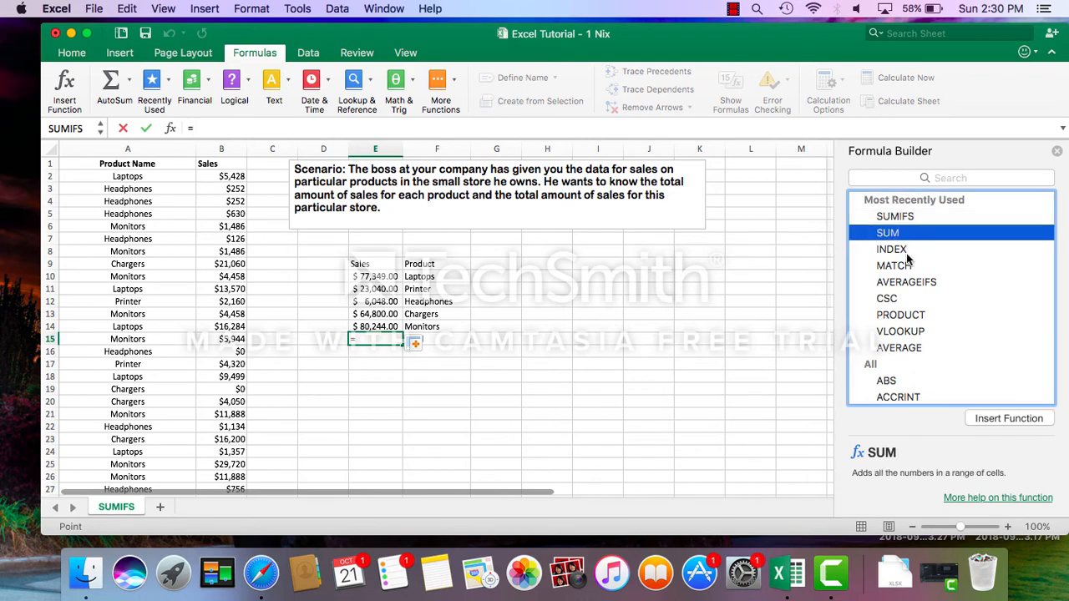
click(1008, 418)
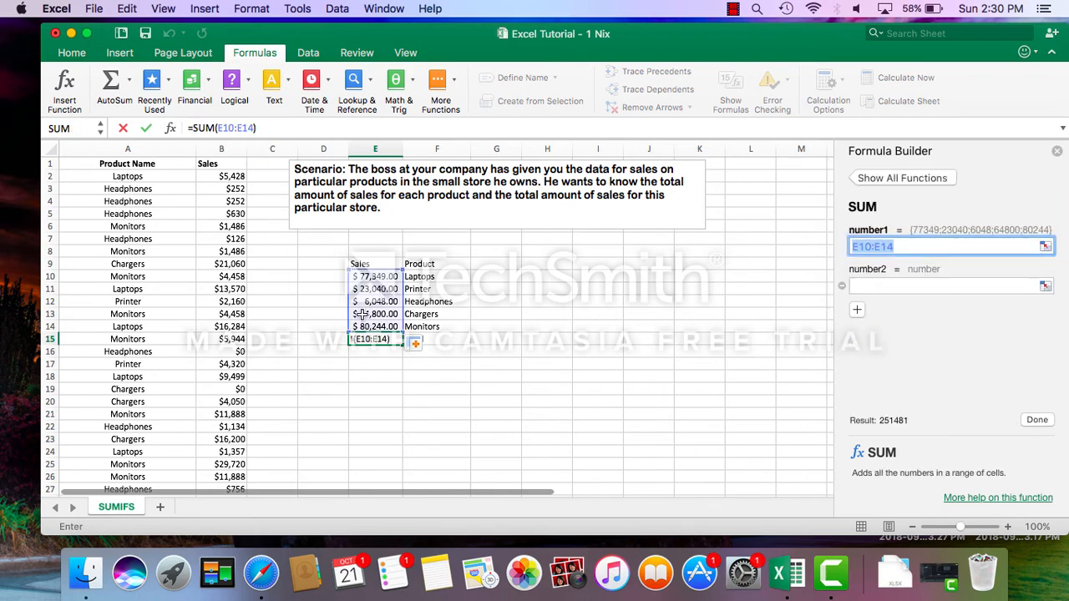
key(Return)
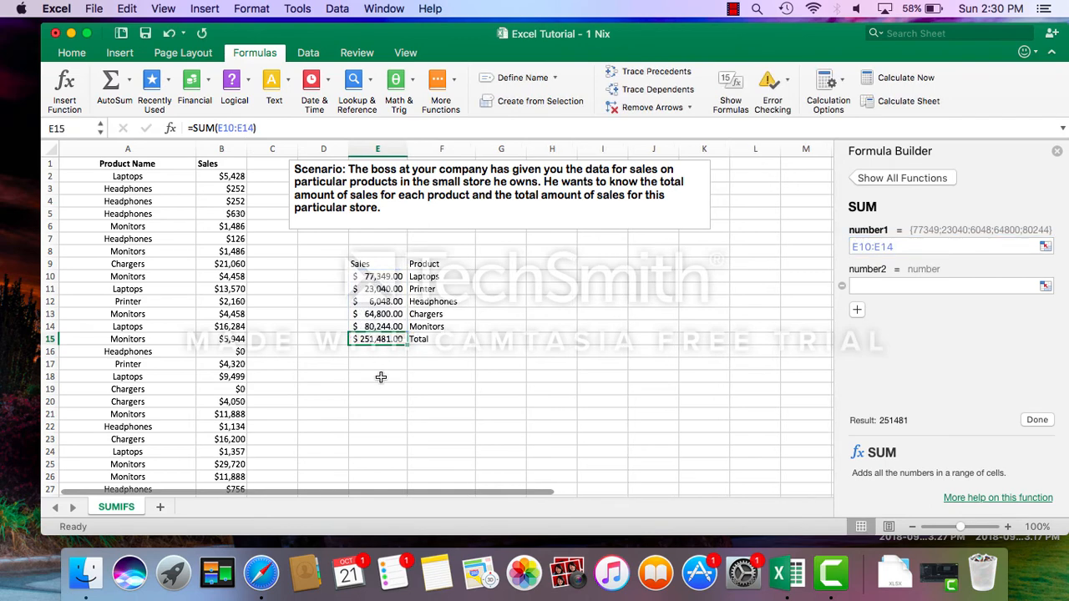
click(379, 376)
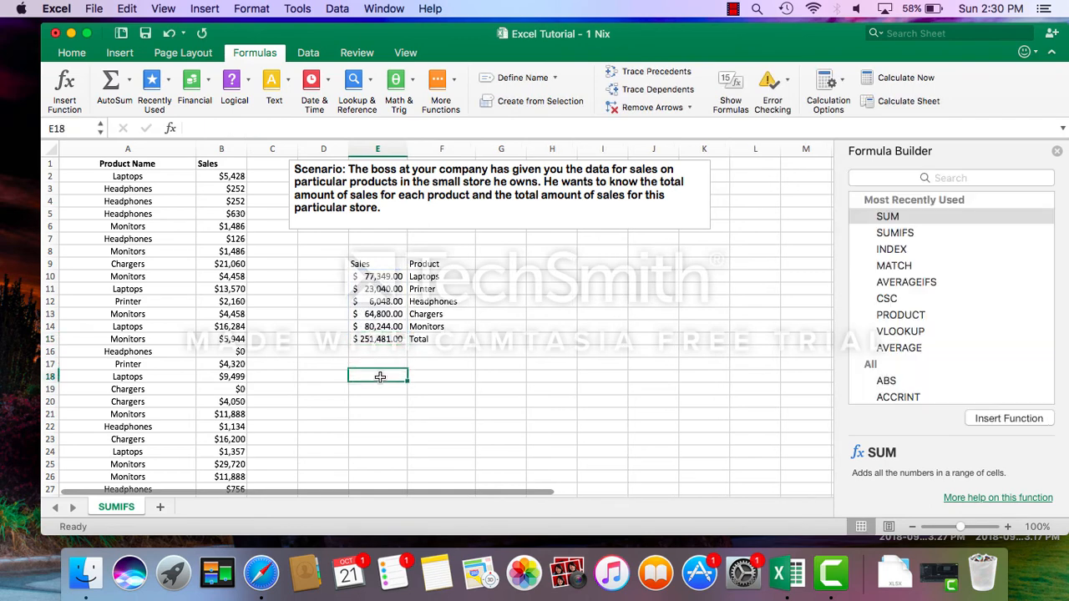
click(1057, 151)
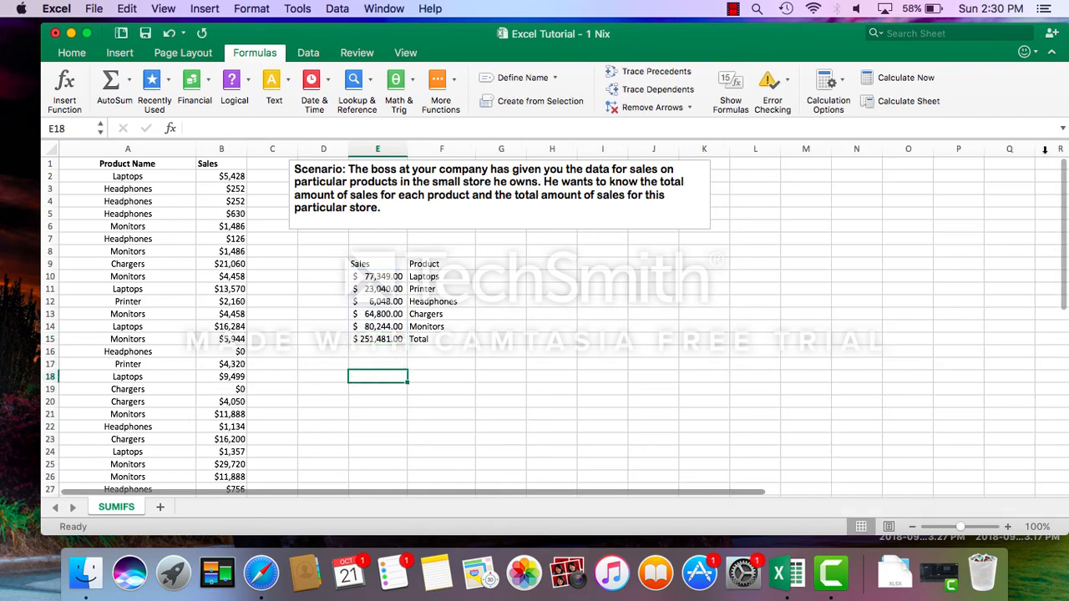
Clear the formula in E15 and re-enter it directly in the cell as =SUM(E10:E14).
click(382, 340)
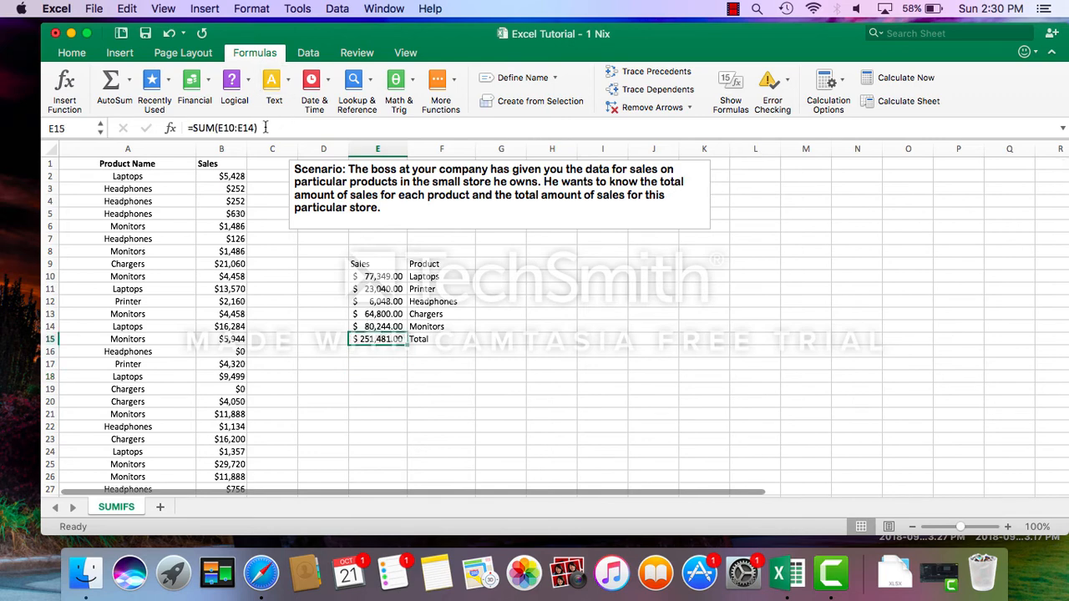
drag(265, 128, 173, 130)
key(BackSpace)
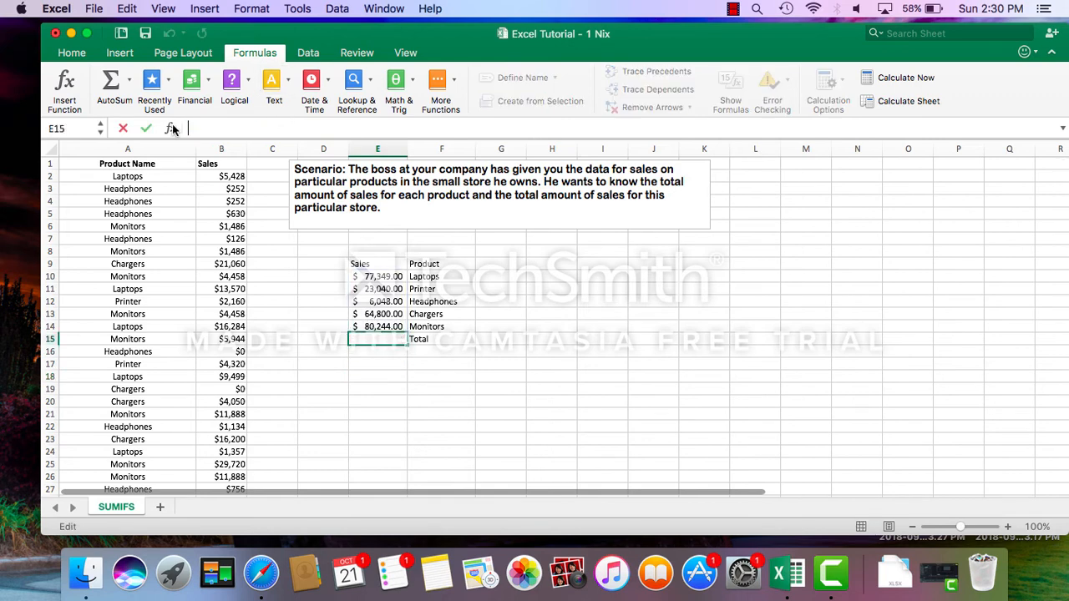
text(=)
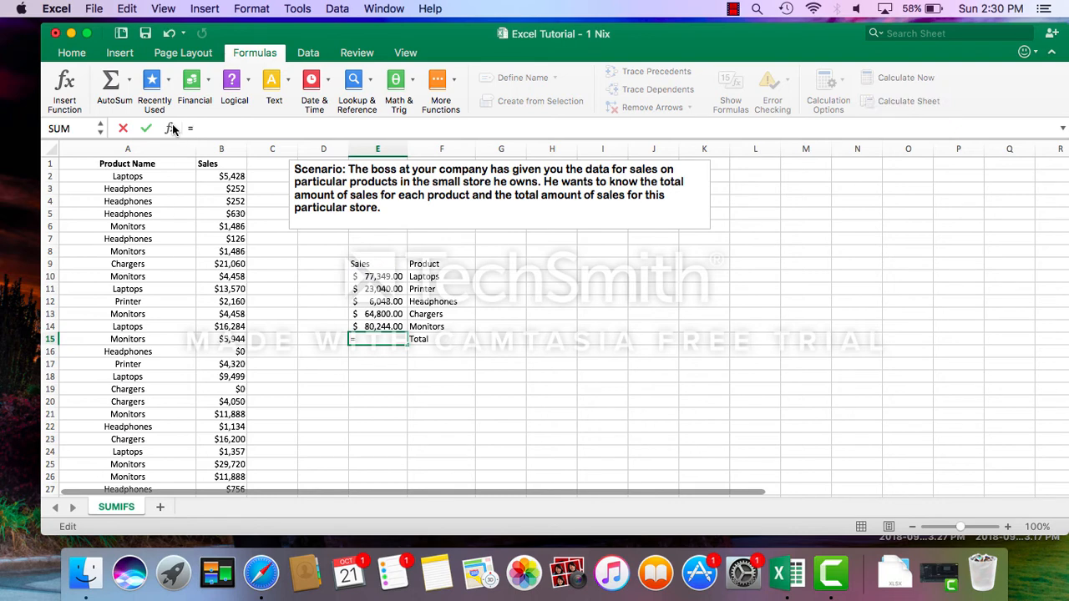
text(su)
double_click(201, 161)
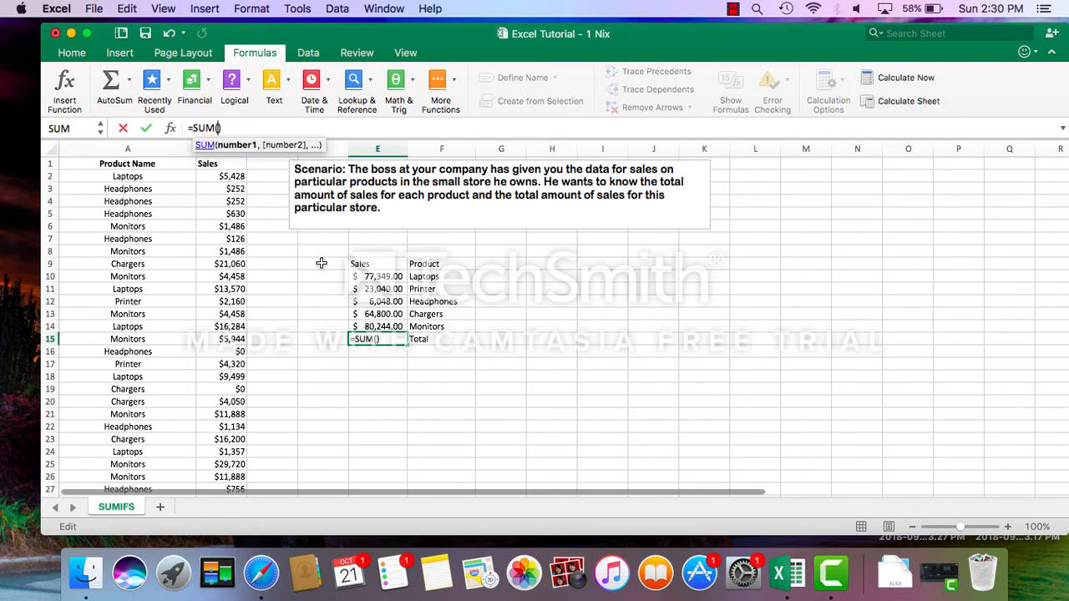
click(375, 276)
drag(375, 277, 381, 326)
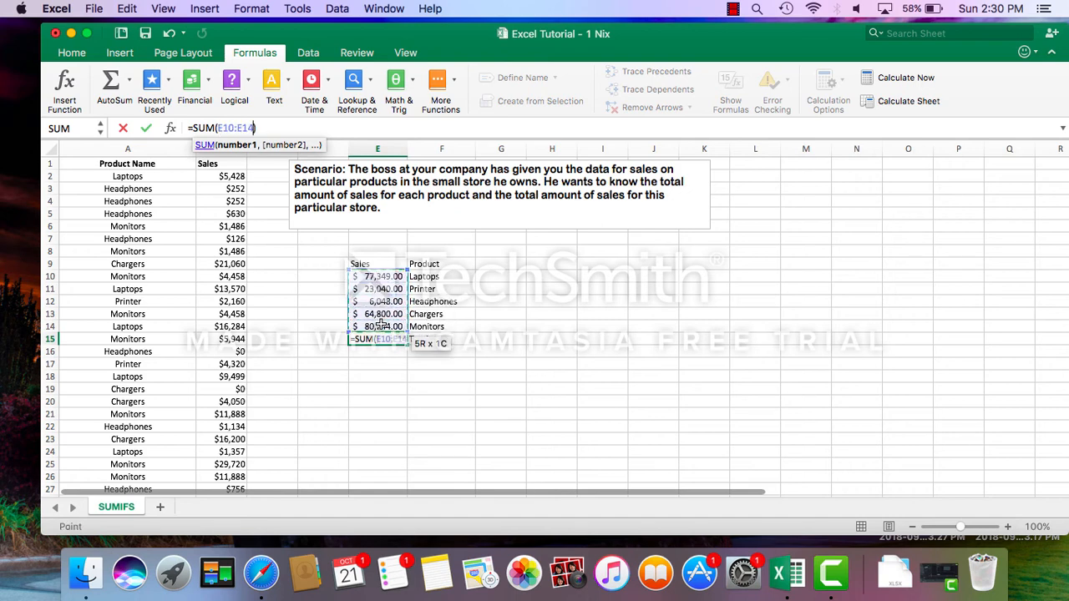
key(Return)
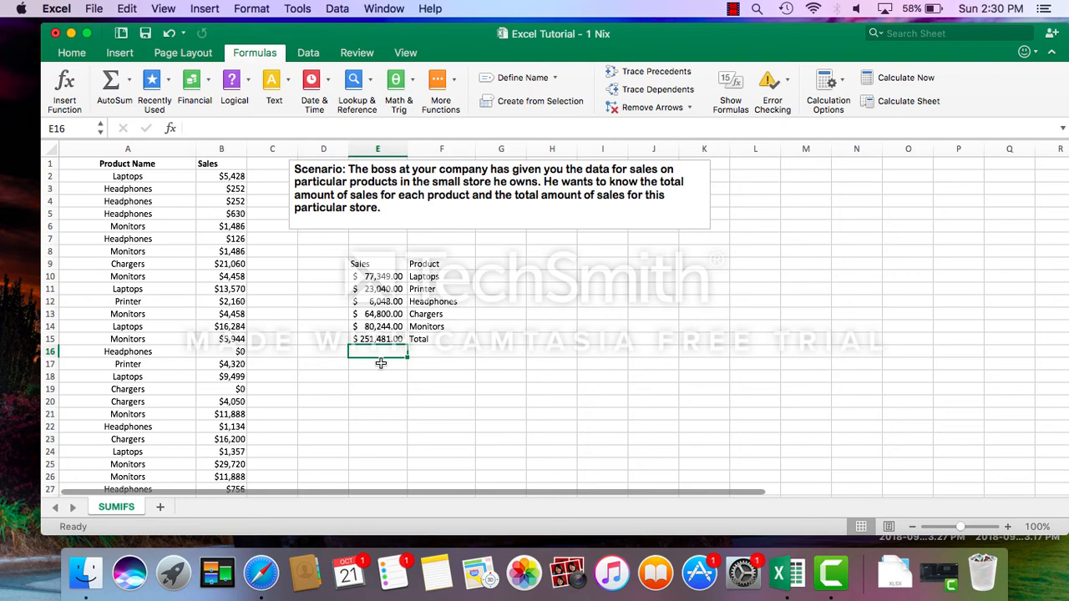
click(423, 356)
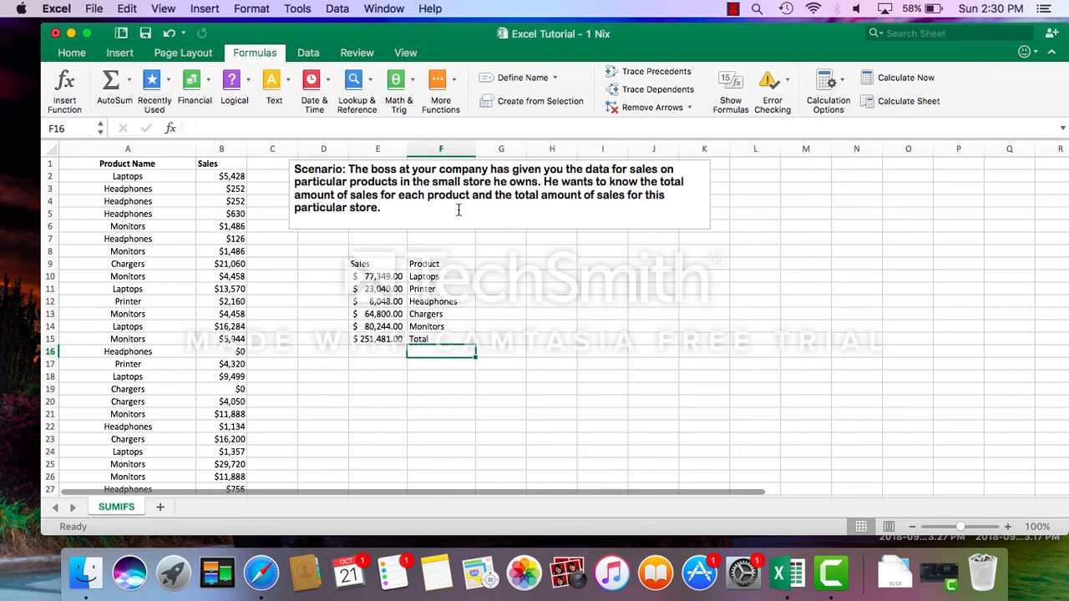
click(433, 276)
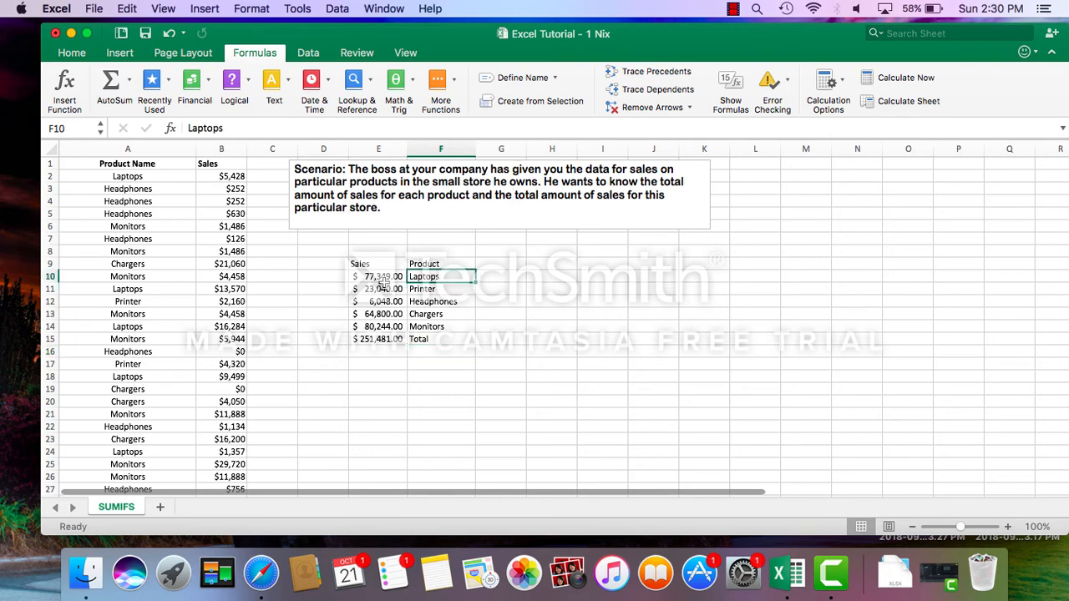
click(422, 340)
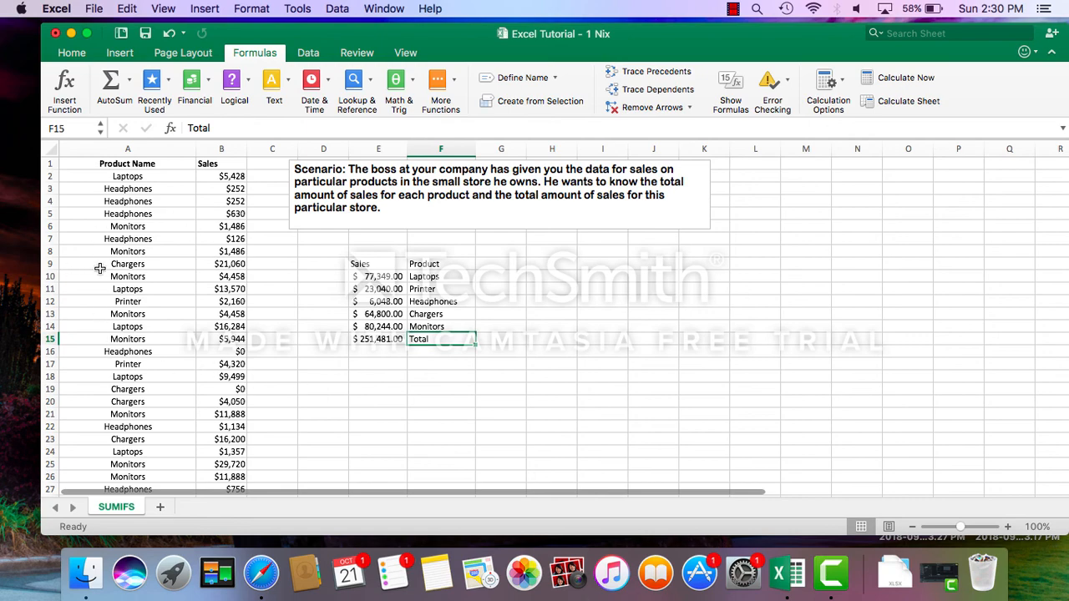
scroll(216, 378, down, 7)
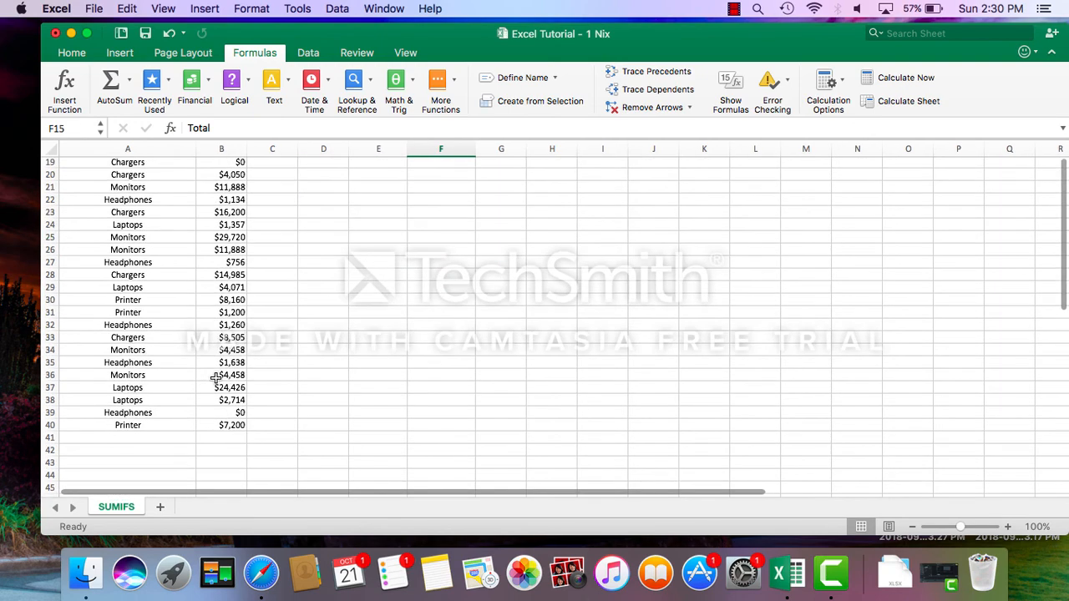
scroll(216, 377, up, 7)
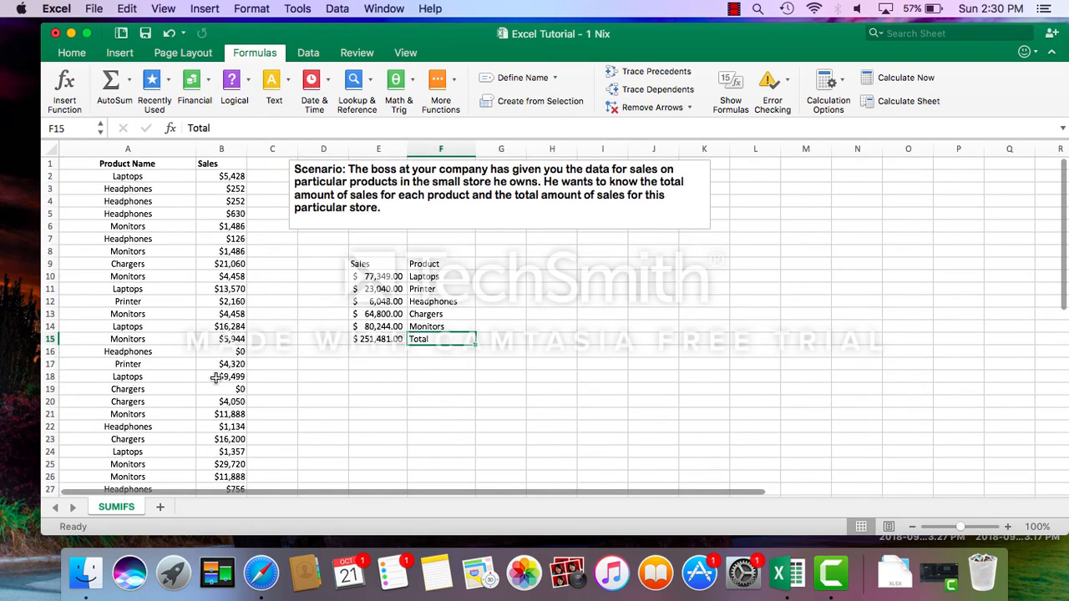